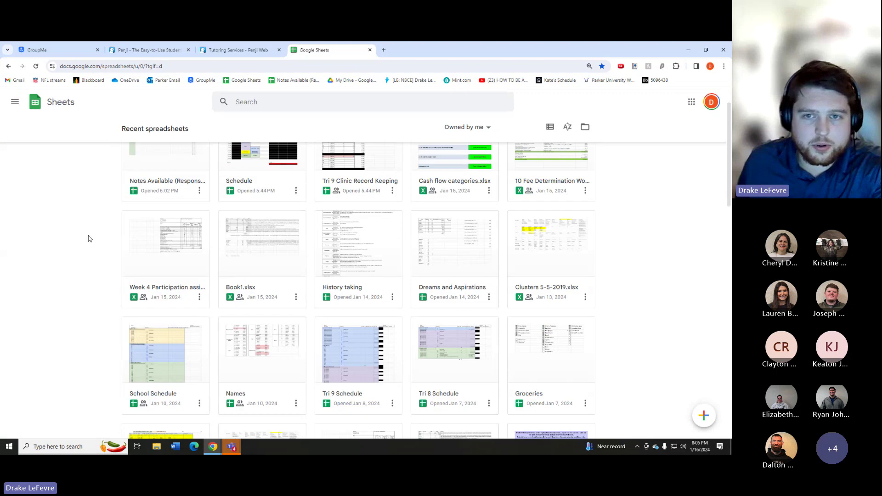
# Open the School Schedule spreadsheet from the recent files and copy its sharing link
pyautogui.scroll(-2, 92, 240)
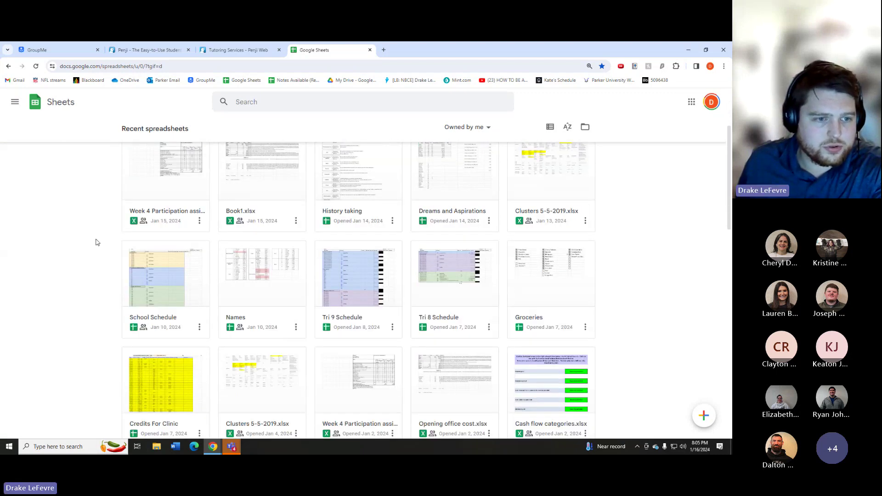
pyautogui.click(131, 264)
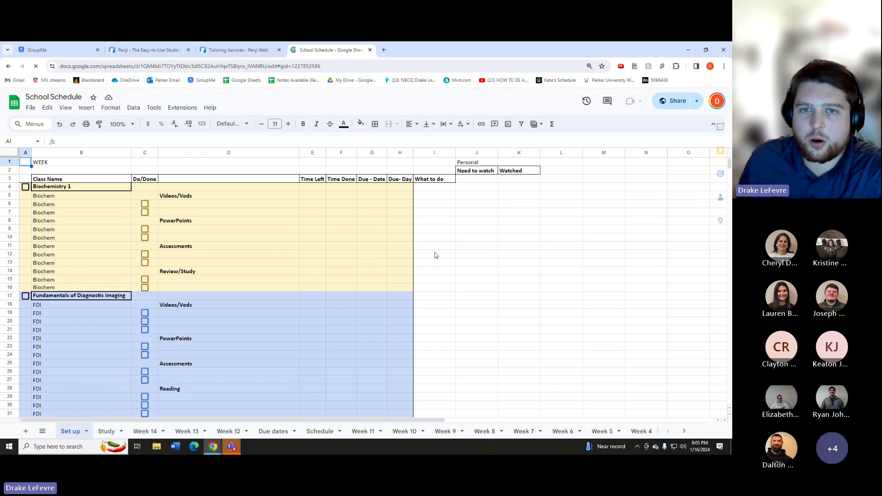
pyautogui.click(698, 101)
pyautogui.click(623, 119)
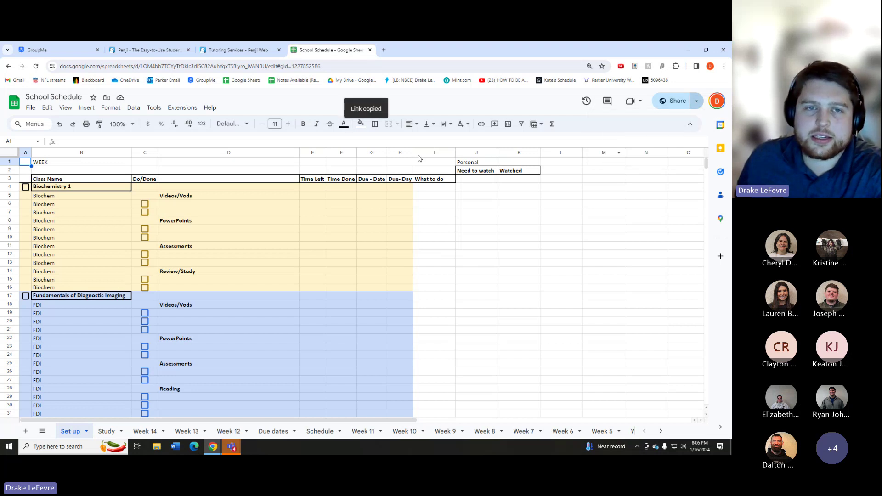
# Look through the class sections of the Set up sheet, from Biochemistry 1 to Clinical Psychology
pyautogui.scroll(-6, 239, 246)
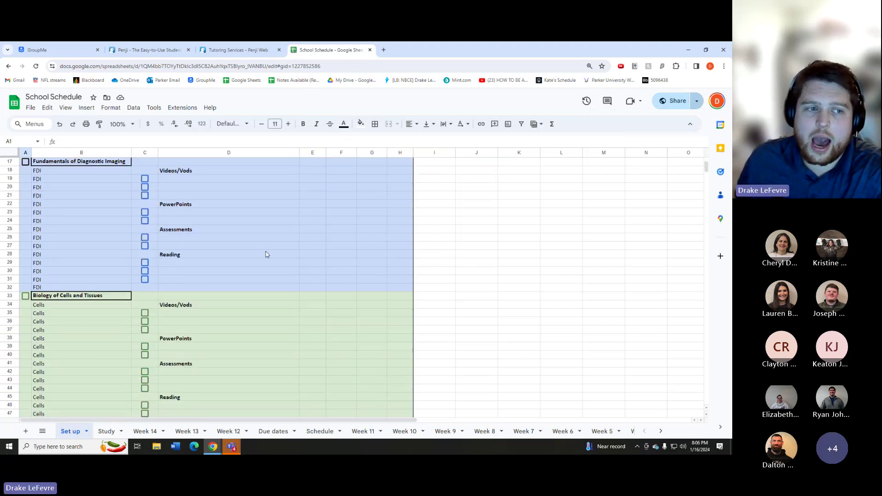
pyautogui.scroll(-6, 268, 257)
pyautogui.scroll(9, 276, 244)
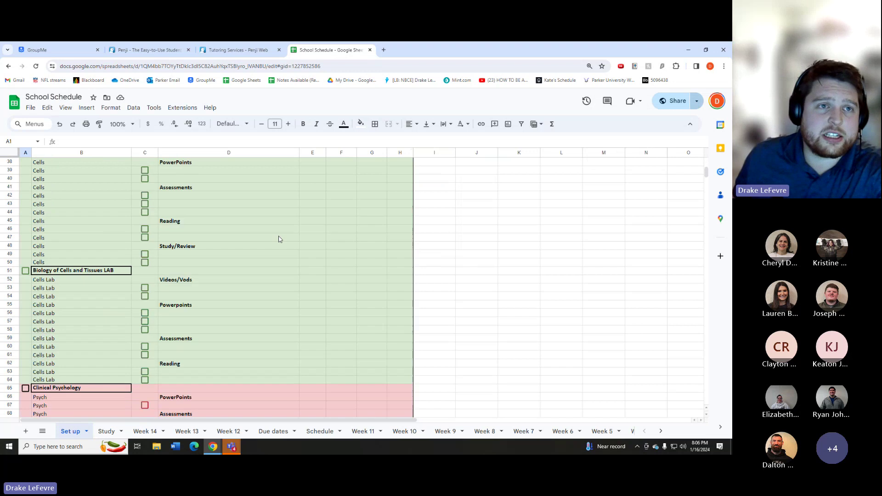
pyautogui.scroll(5, 284, 237)
# Open the Google Sheets file list in a new browser tab and open the Tri 9 Clinic Record Keeping spreadsheet
pyautogui.click(384, 49)
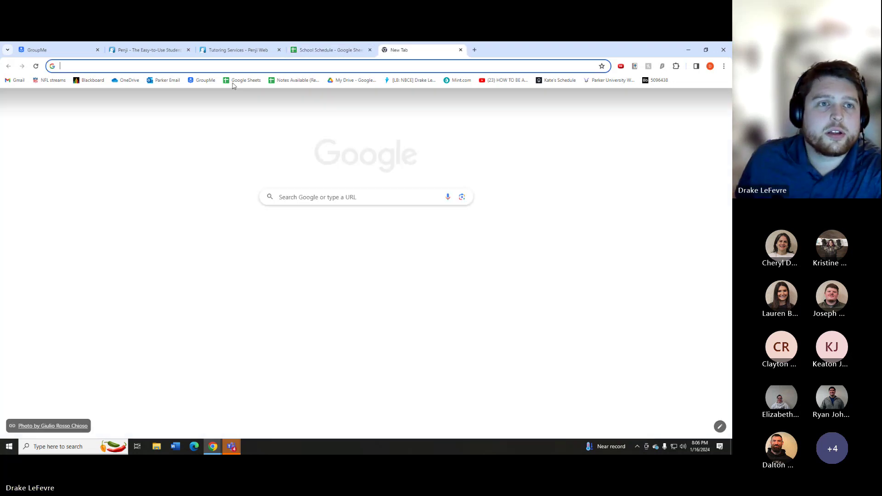
pyautogui.click(236, 81)
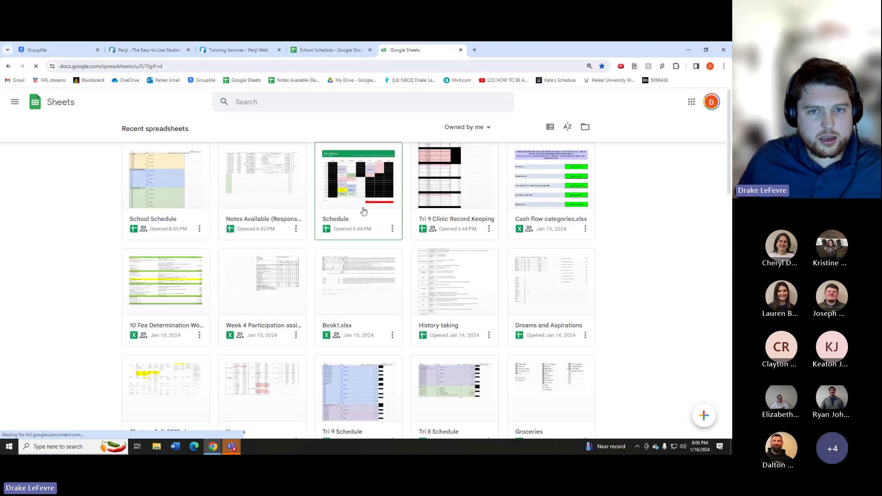
pyautogui.scroll(-5, 306, 250)
pyautogui.scroll(1, 437, 229)
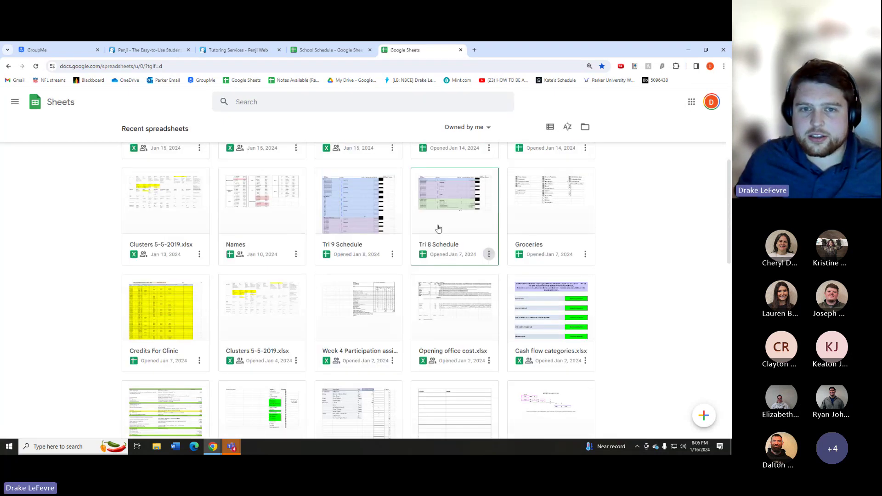
pyautogui.scroll(-4, 450, 258)
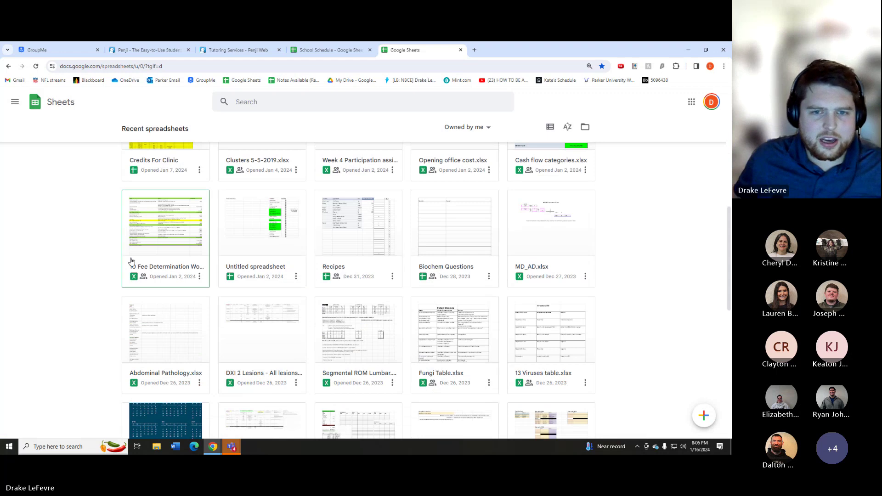
pyautogui.scroll(-9, 295, 250)
pyautogui.scroll(15, 218, 229)
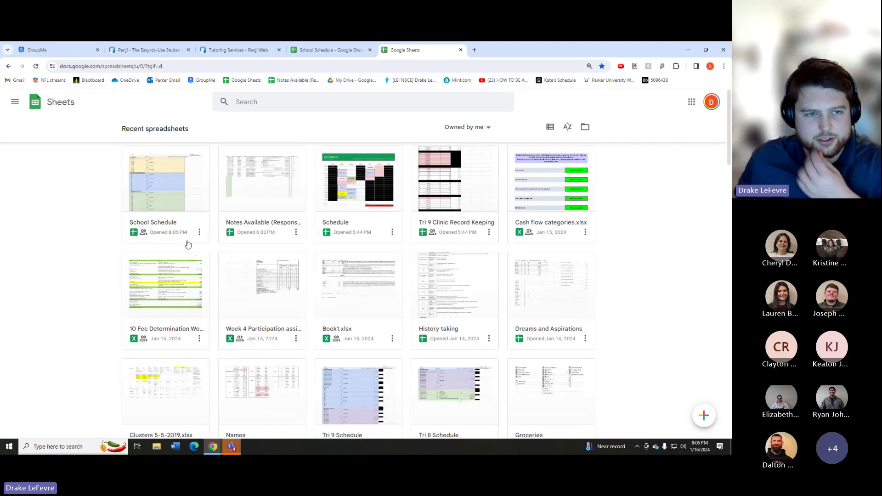
pyautogui.click(440, 228)
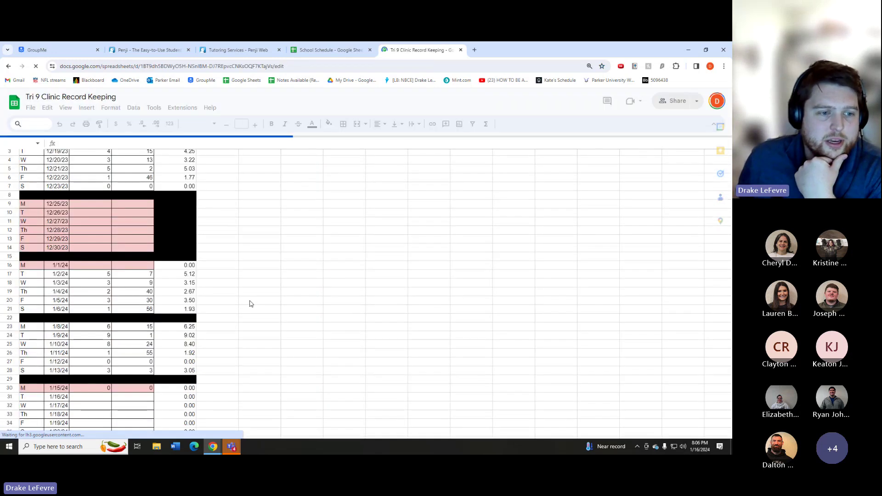
# Check the Week 2 sheet briefly and switch to the Set-Up sheet of the clinic workbook
pyautogui.click(340, 435)
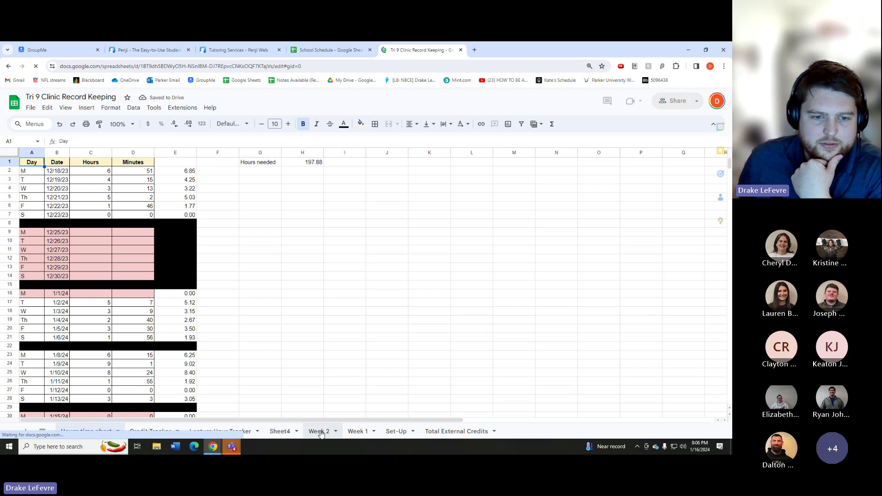
pyautogui.click(357, 432)
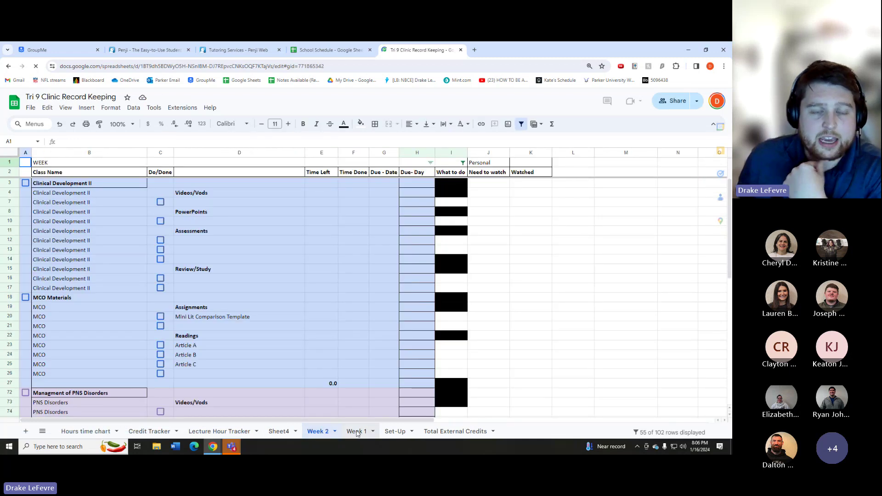
pyautogui.click(394, 432)
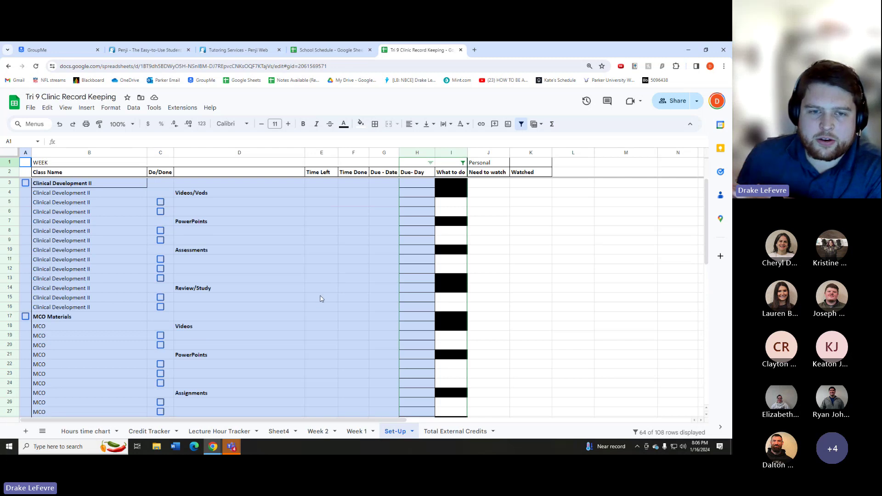
# Examine the Set-Up sheet's course sections, including Clinical Development II, MCO Materials and the PNS disorders class
pyautogui.click(322, 242)
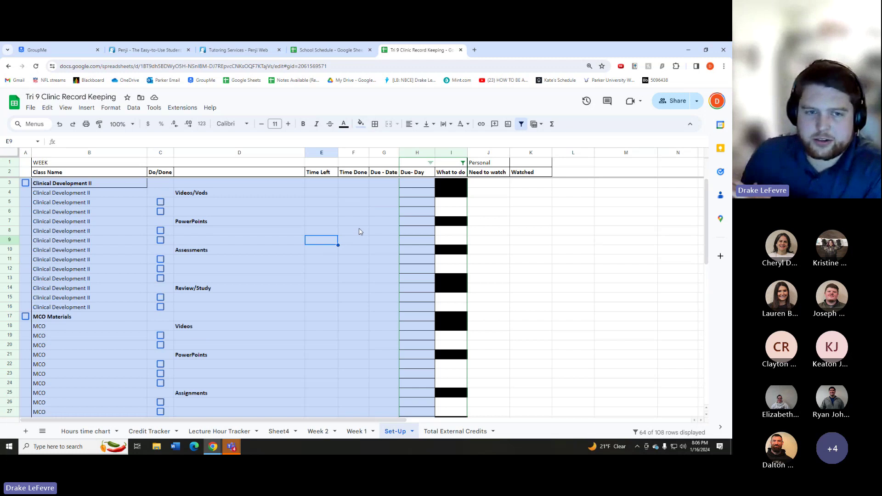
pyautogui.moveTo(240, 204); pyautogui.dragTo(250, 243)
pyautogui.click(250, 243)
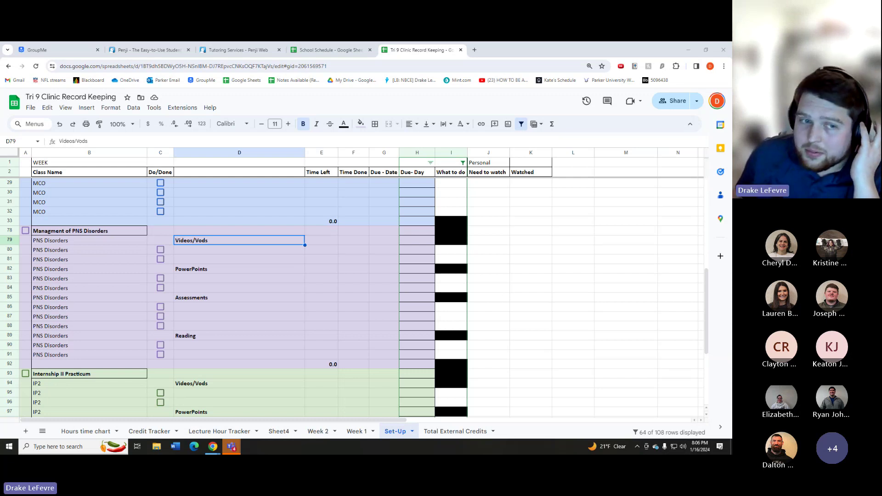
pyautogui.click(353, 254)
pyautogui.scroll(8, 376, 301)
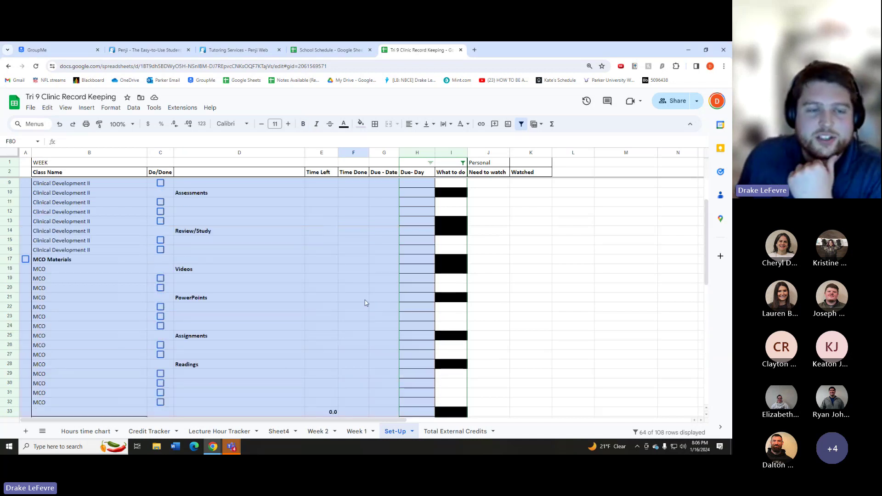
pyautogui.scroll(-8, 371, 302)
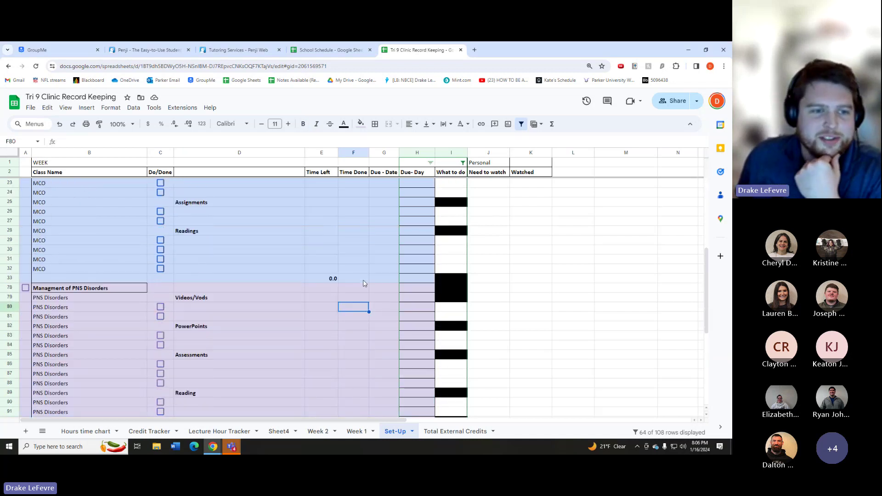
pyautogui.scroll(2, 356, 278)
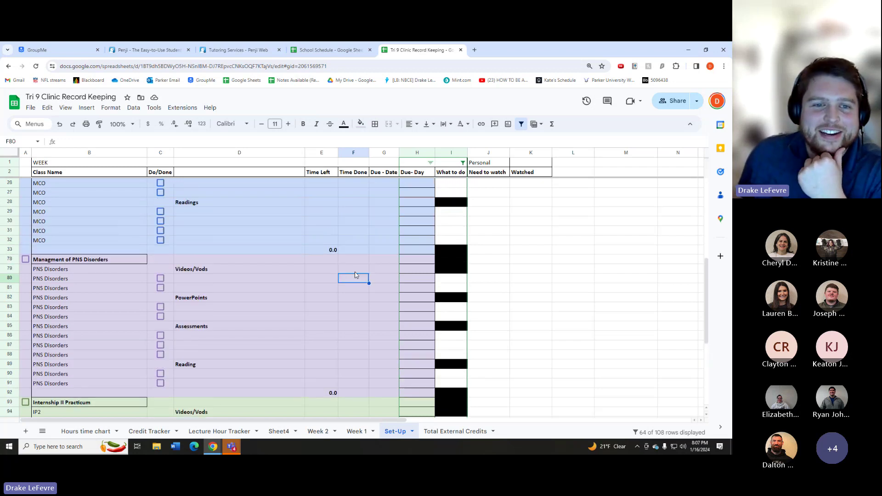
pyautogui.click(322, 271)
pyautogui.moveTo(268, 278); pyautogui.dragTo(268, 269)
pyautogui.scroll(3, 354, 287)
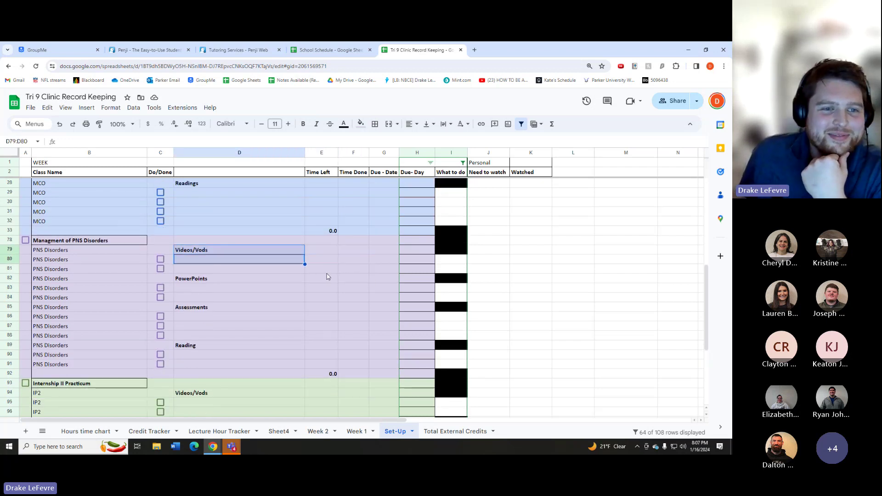
pyautogui.scroll(5, 360, 293)
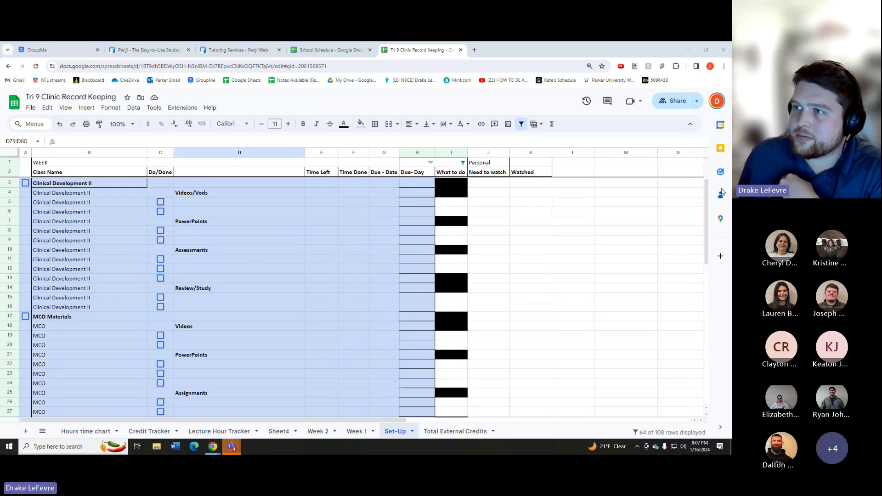
pyautogui.scroll(-1, 226, 199)
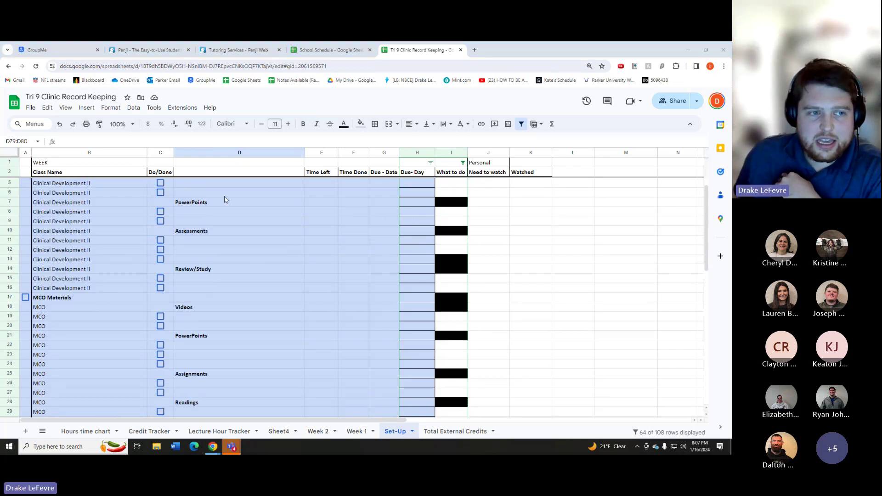
pyautogui.scroll(1, 225, 199)
# Point out the Videos/Vods, PowerPoints, Assessments and Review/Study headings under Clinical Development II
pyautogui.click(211, 192)
pyautogui.click(248, 222)
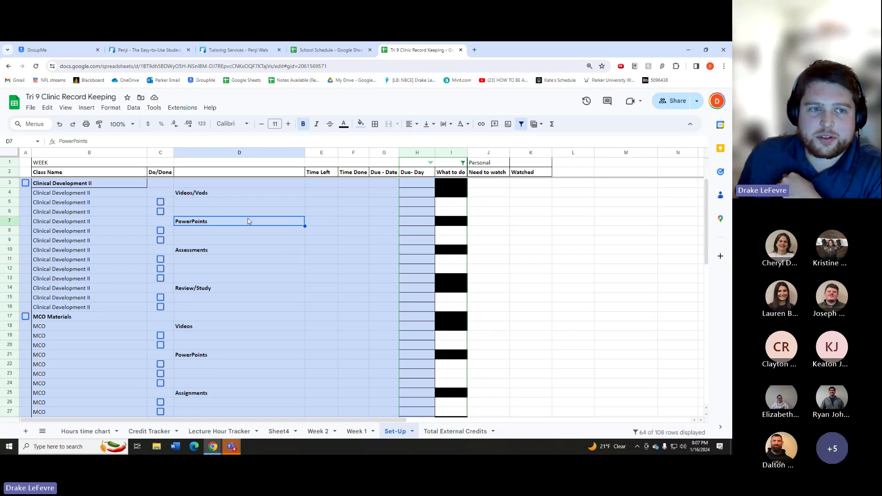
pyautogui.click(211, 194)
pyautogui.moveTo(221, 205); pyautogui.dragTo(219, 214)
pyautogui.click(216, 222)
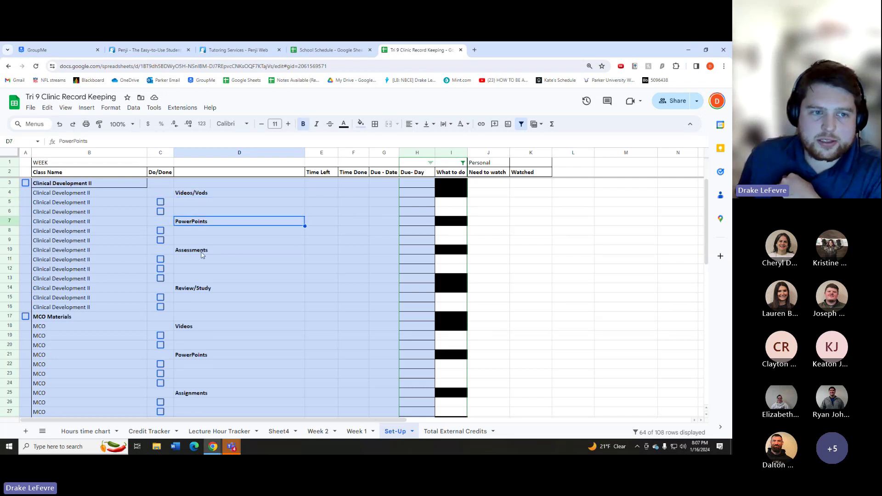
pyautogui.click(207, 252)
pyautogui.click(208, 292)
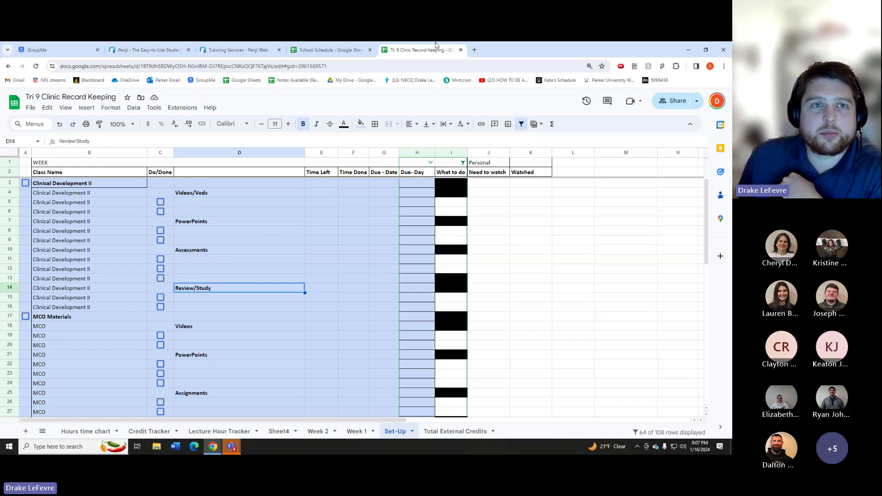
# Return to the School Schedule spreadsheet and view its Week 1 sheet and its Week 2 sheet
pyautogui.click(335, 50)
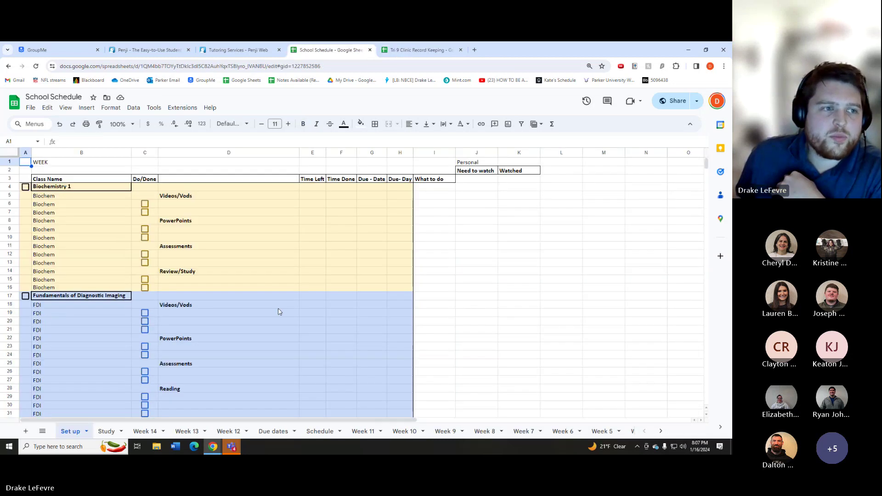
pyautogui.click(203, 206)
pyautogui.click(217, 212)
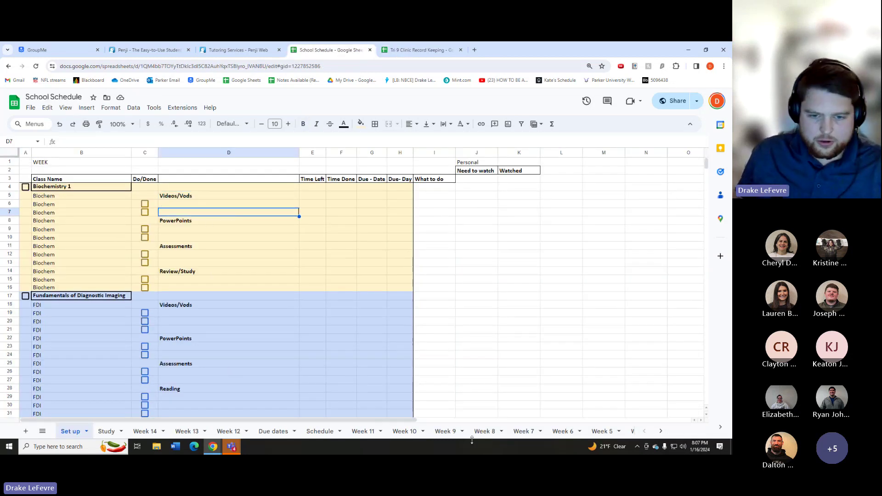
pyautogui.click(661, 431)
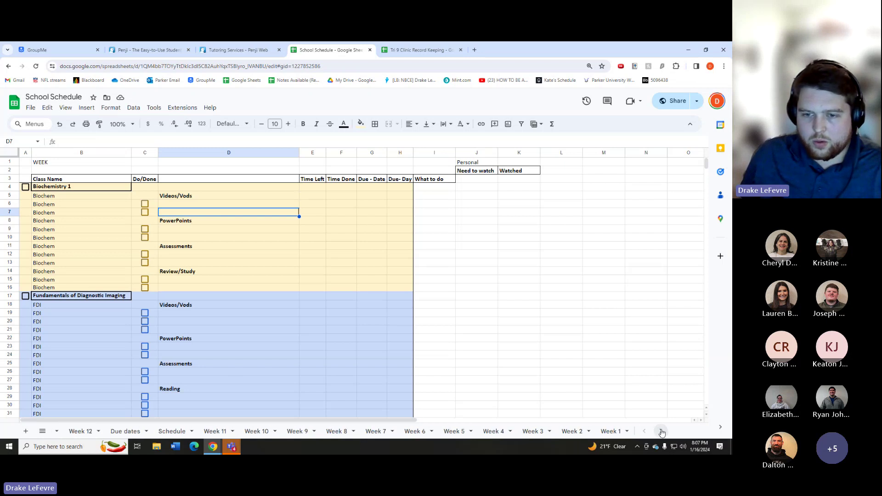
pyautogui.click(611, 431)
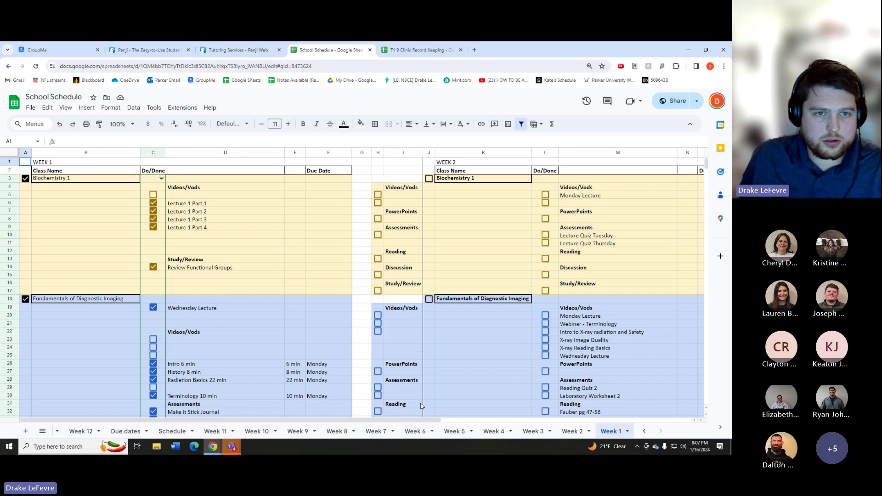
pyautogui.click(572, 431)
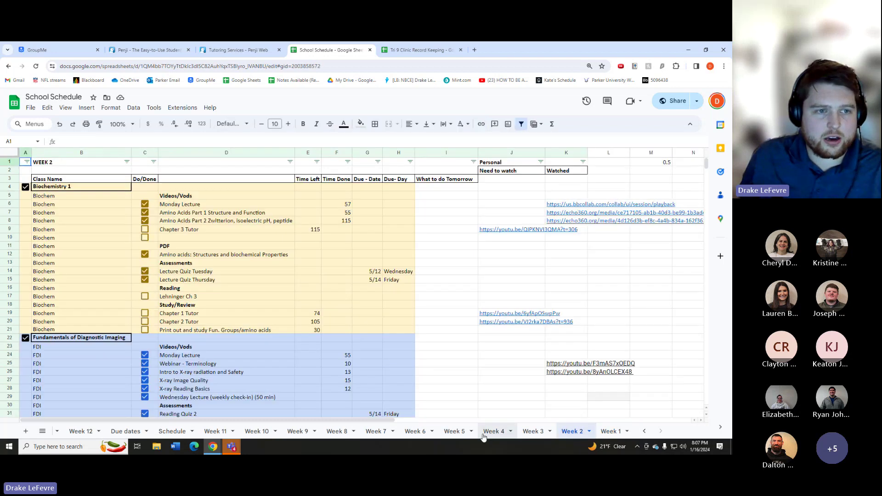
# Examine the Biochemistry 1 video entries on the Week 2 sheet, including Monday Lecture and both Amino Acids parts
pyautogui.click(428, 215)
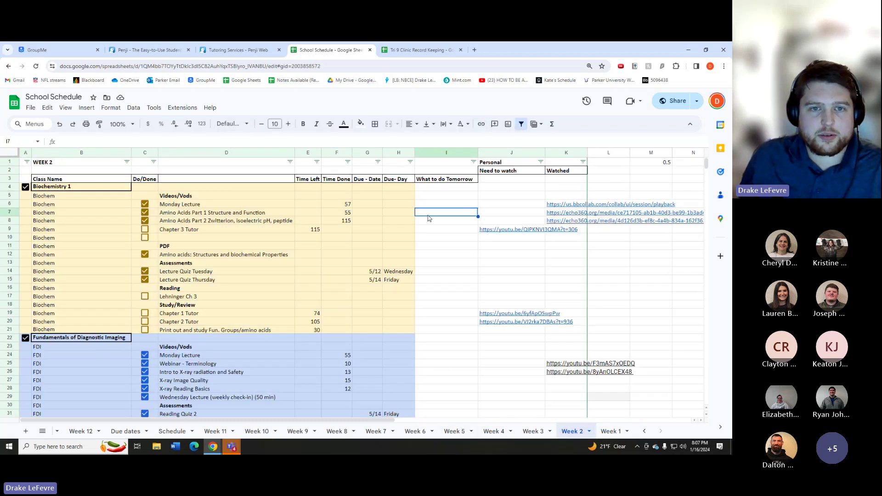
pyautogui.click(309, 211)
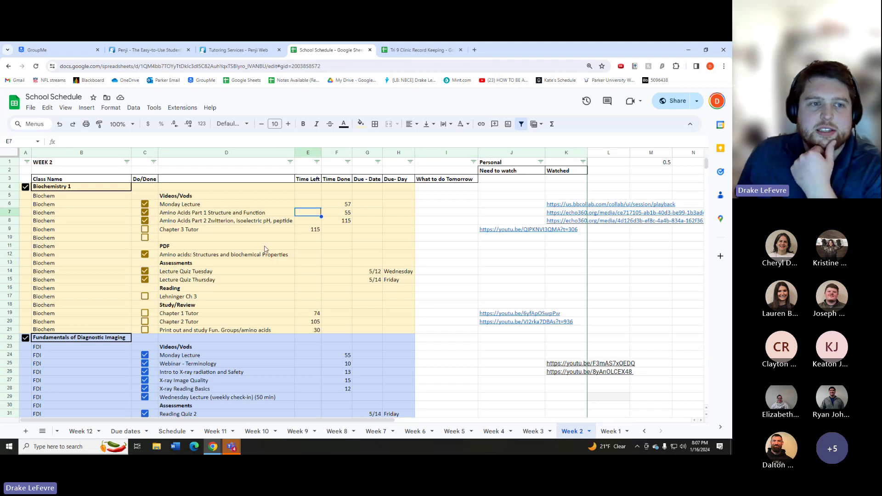
pyautogui.click(243, 230)
pyautogui.click(215, 206)
pyautogui.click(214, 214)
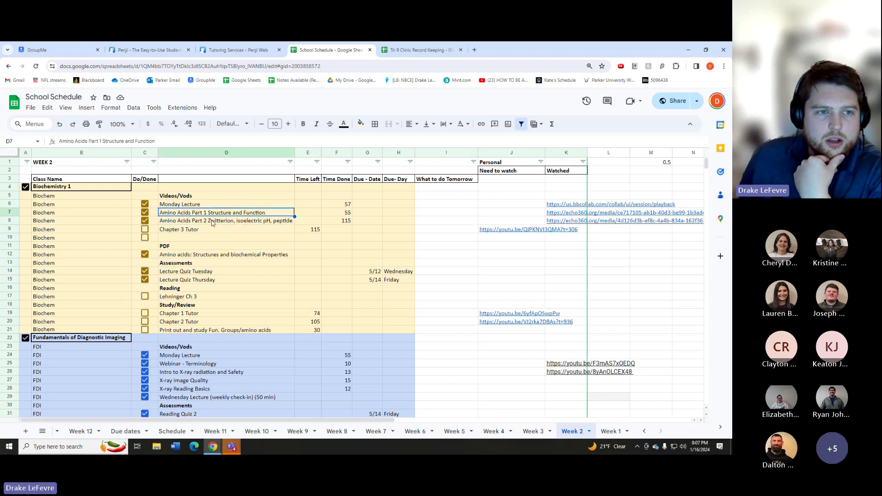
pyautogui.click(204, 206)
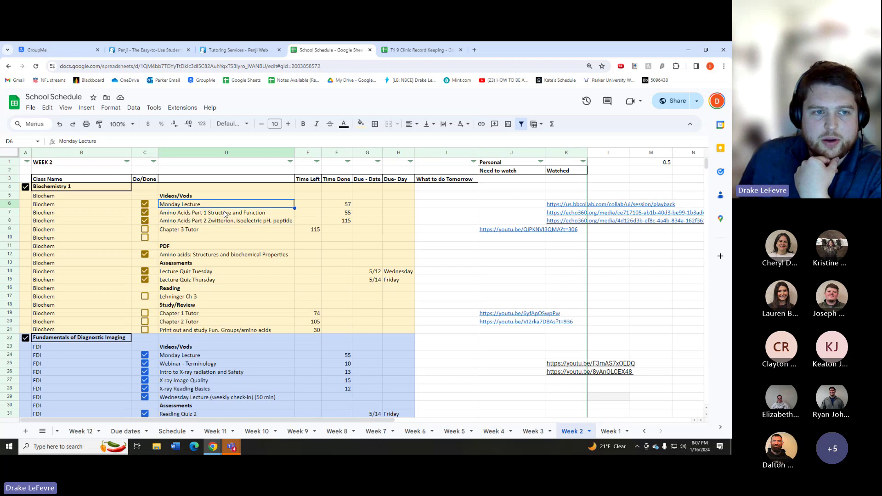
pyautogui.click(225, 215)
pyautogui.click(217, 222)
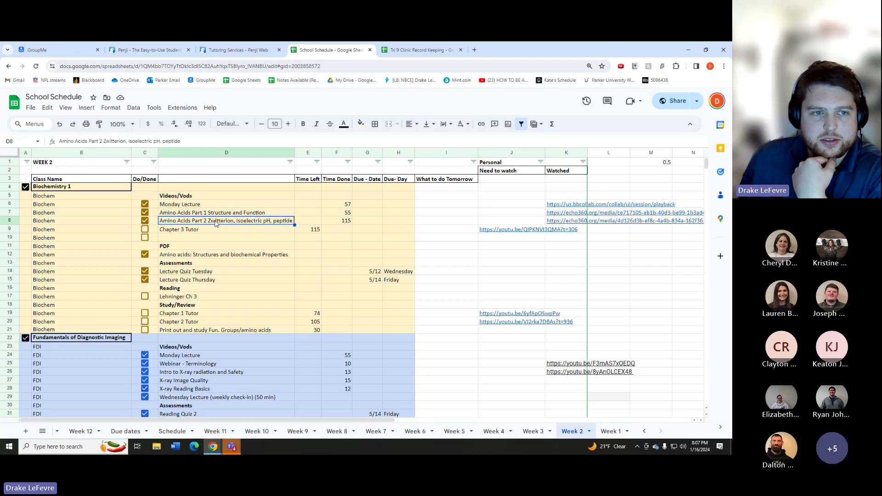
# Move the times 57, 55 and 115 for Biochemistry 1's three completed videos from Time Done to Time Left
pyautogui.click(340, 215)
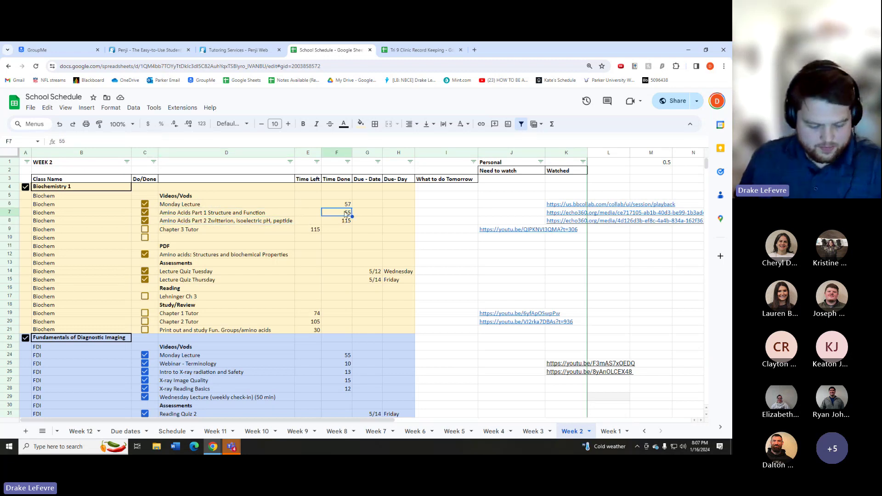
pyautogui.moveTo(336, 204); pyautogui.dragTo(337, 221)
pyautogui.hotkey('ctrl', 'c')
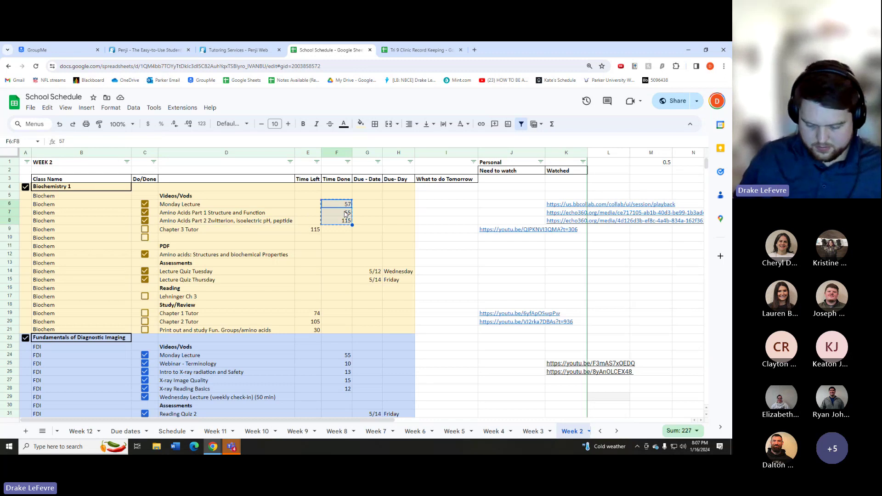
pyautogui.press('Delete')
pyautogui.press('Left')
pyautogui.hotkey('ctrl', 'v')
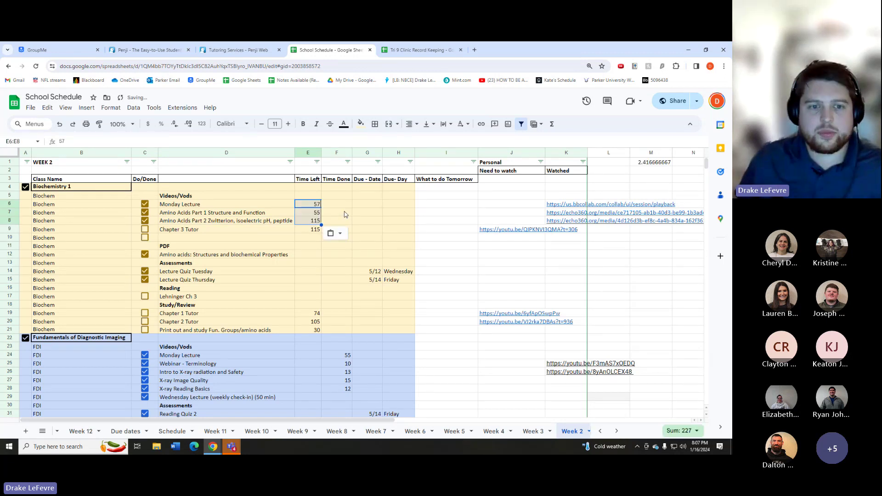
# Point out the Biochemistry 1 video links in the Need to watch and Watched columns
pyautogui.click(344, 212)
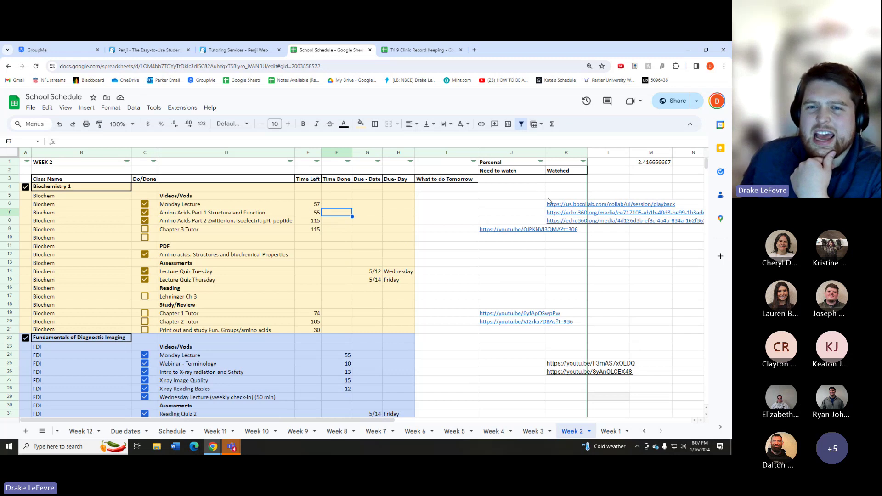
pyautogui.moveTo(523, 203); pyautogui.dragTo(552, 252)
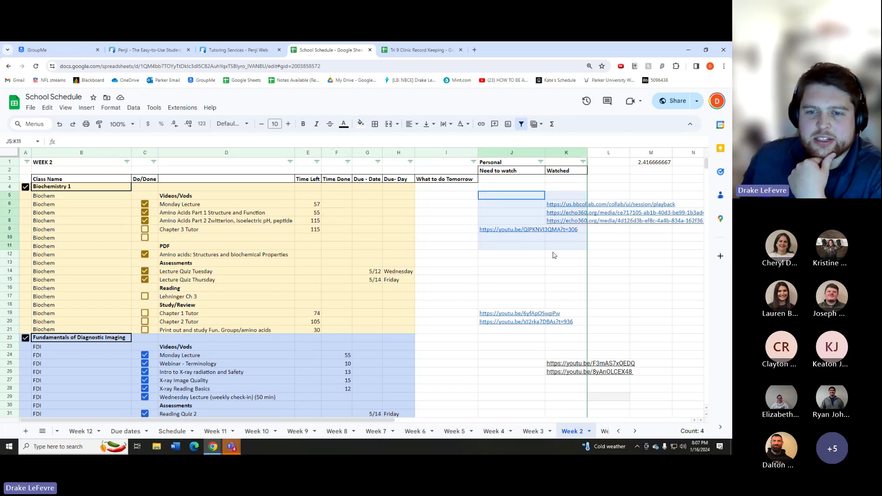
pyautogui.click(446, 263)
# Examine the Fundamentals of Diagnostic Imaging video times and the Laboratory Worksheet 2 entry on the Week 2 sheet
pyautogui.scroll(-3, 348, 293)
pyautogui.scroll(-2, 338, 286)
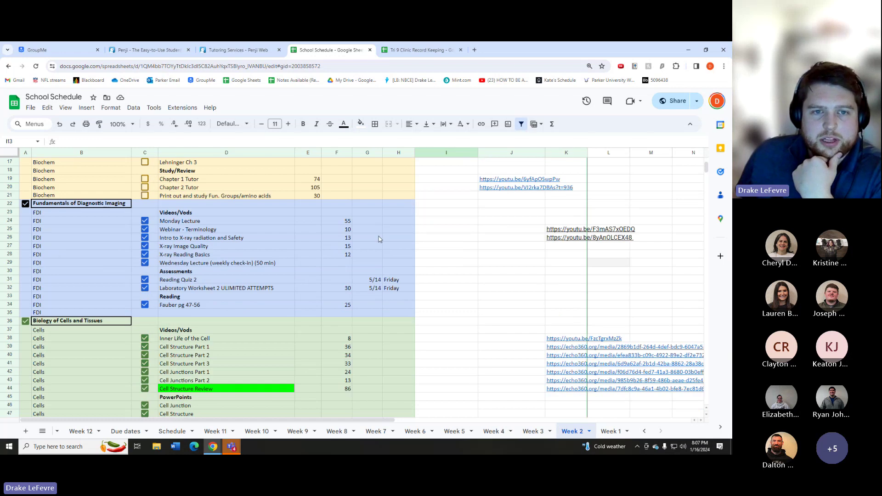
pyautogui.moveTo(355, 219); pyautogui.dragTo(342, 255)
pyautogui.scroll(-1, 341, 230)
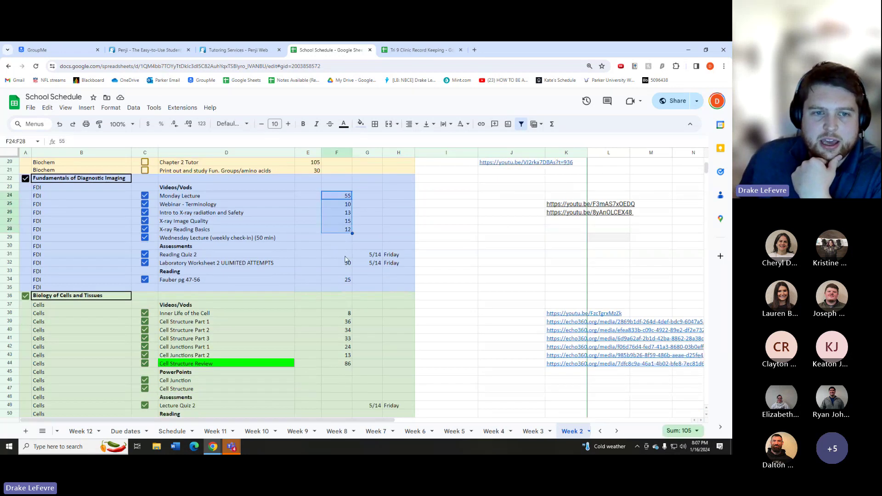
pyautogui.click(340, 255)
pyautogui.click(234, 264)
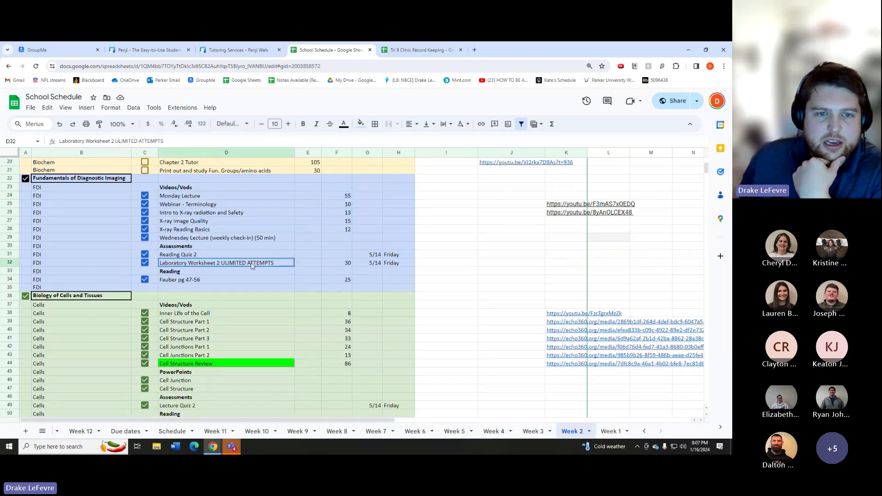
pyautogui.moveTo(275, 266)
pyautogui.mouseDown()
pyautogui.moveTo(310, 266)
pyautogui.moveTo(267, 267)
pyautogui.mouseUp()
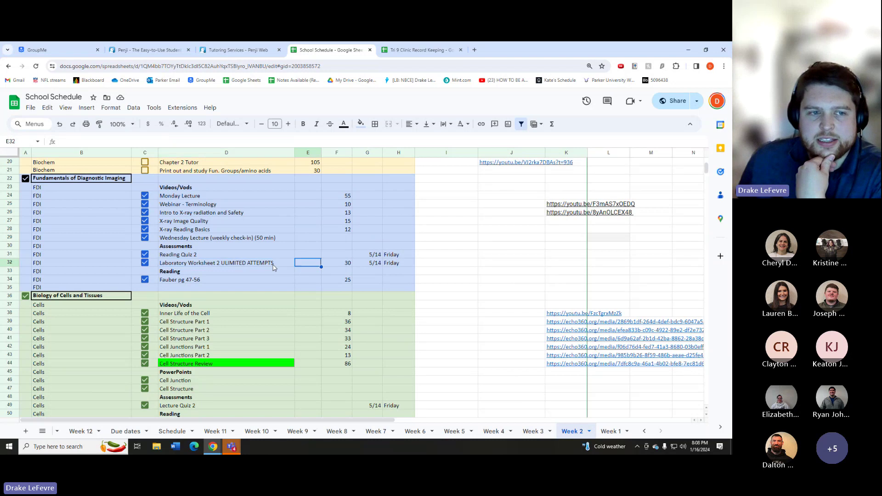
# Point out the Fauber pg 47-56 reading entry and its recorded time under Fundamentals of Diagnostic Imaging
pyautogui.scroll(-2, 283, 238)
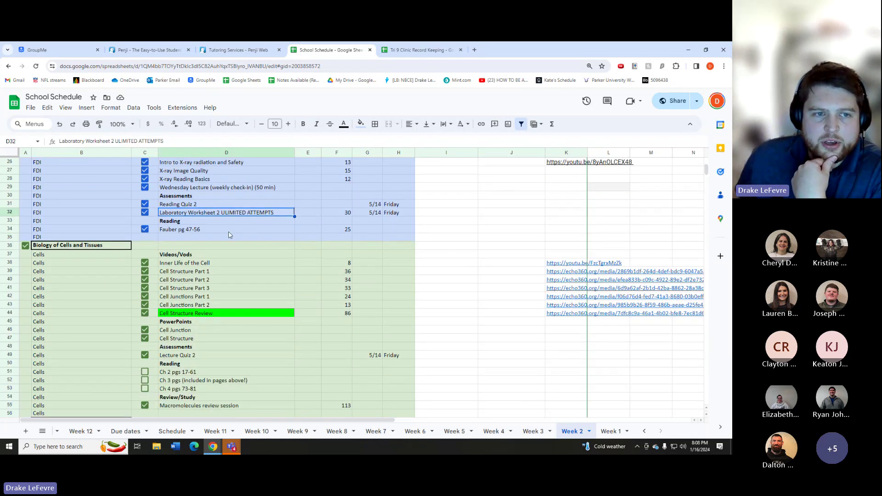
pyautogui.click(228, 231)
pyautogui.press('Right')
pyautogui.press('Right')
pyautogui.press('Right')
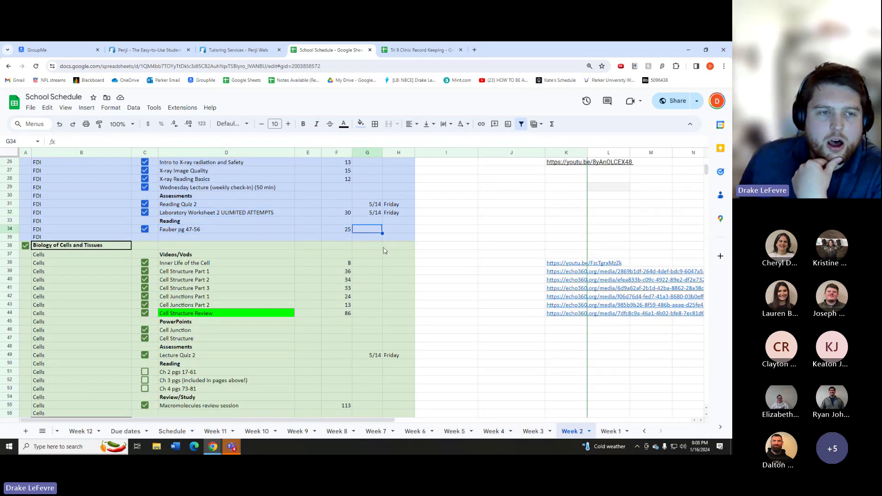
pyautogui.moveTo(239, 230); pyautogui.dragTo(340, 231)
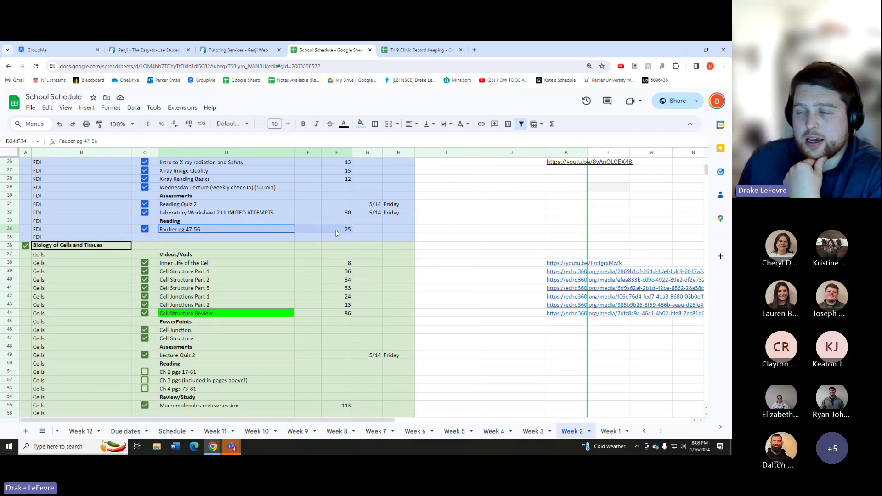
pyautogui.click(302, 232)
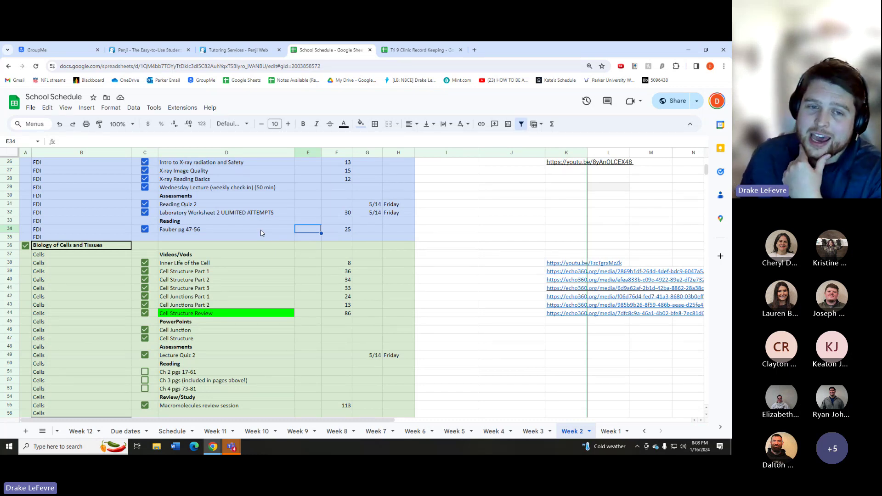
pyautogui.moveTo(242, 232); pyautogui.dragTo(303, 232)
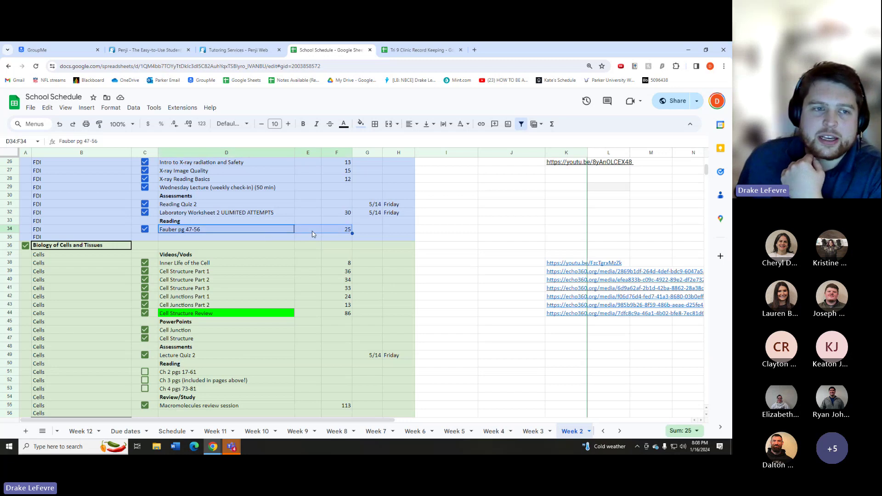
pyautogui.click(305, 238)
# Check the total hours formulas beneath the Development and Applied Anatomy section at the end of Week 2
pyautogui.scroll(-2, 305, 232)
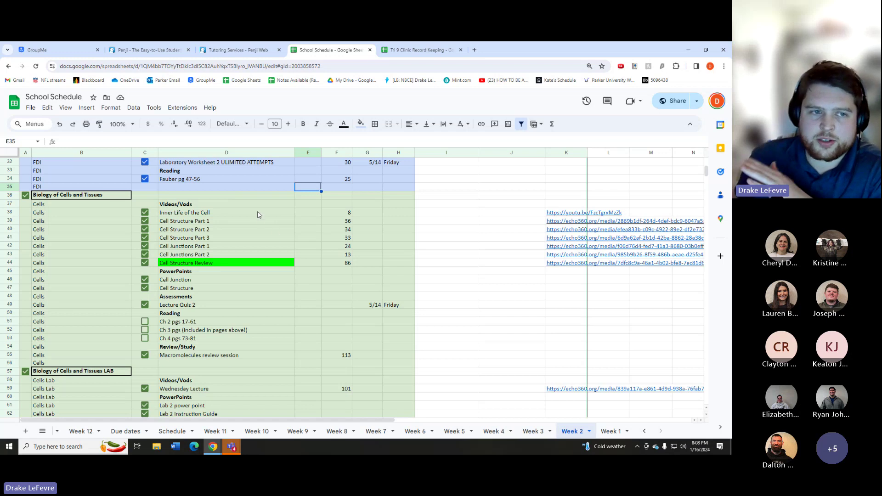
pyautogui.scroll(-15, 265, 219)
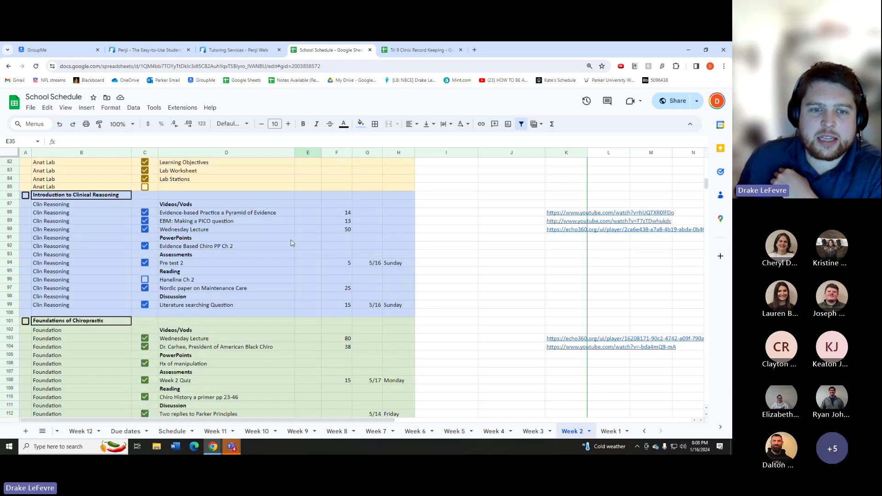
pyautogui.click(341, 282)
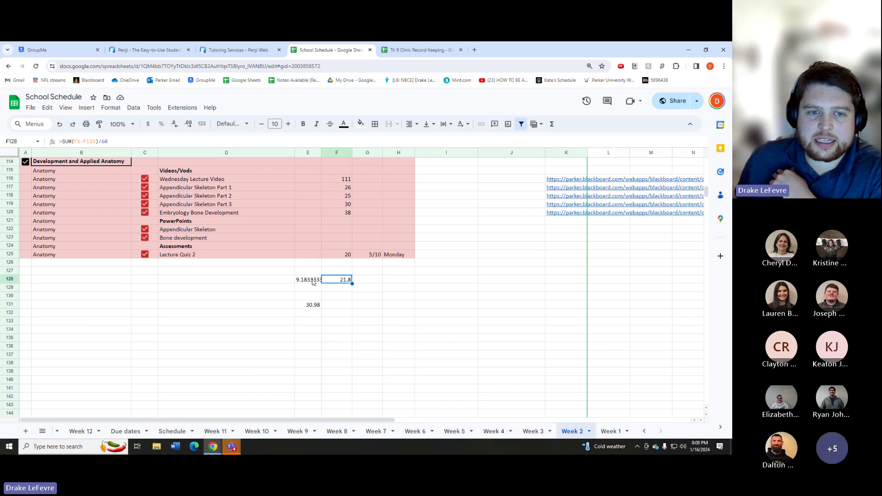
pyautogui.click(343, 289)
# Return to Biochemistry 1 on Week 2 and point out its Time Left, Time Done and What to do Tomorrow columns
pyautogui.scroll(3, 331, 299)
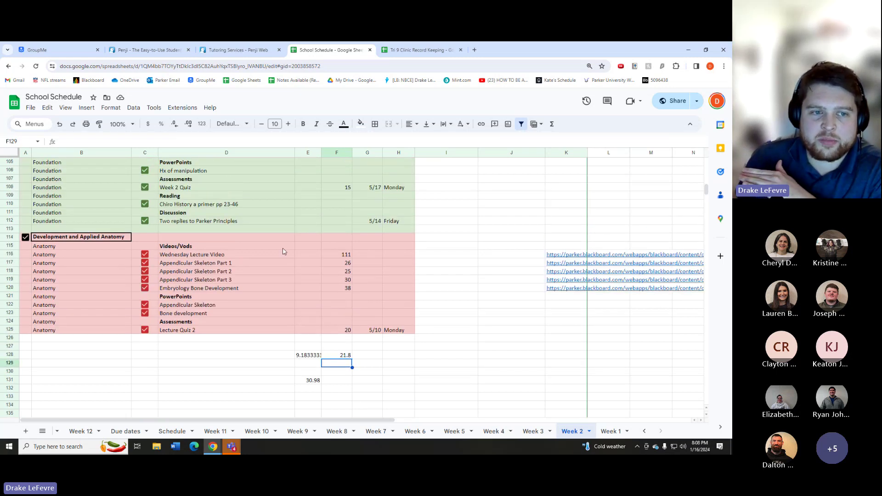
pyautogui.scroll(6, 316, 304)
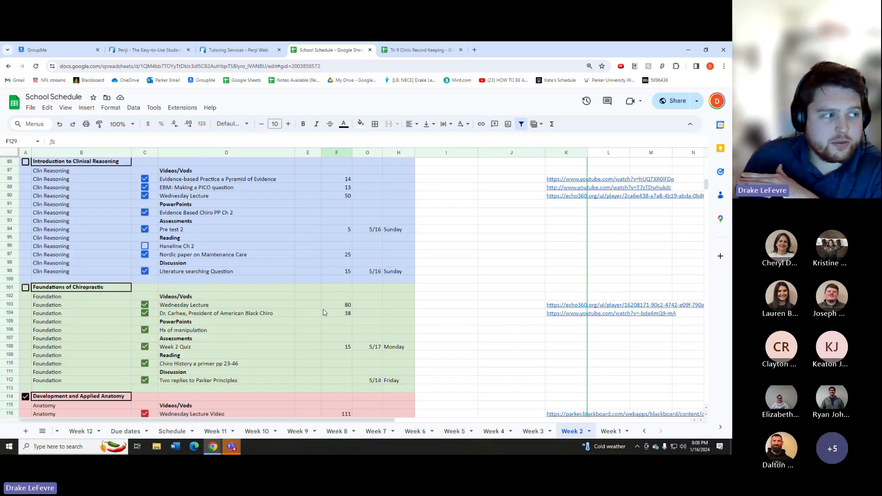
pyautogui.scroll(20, 327, 313)
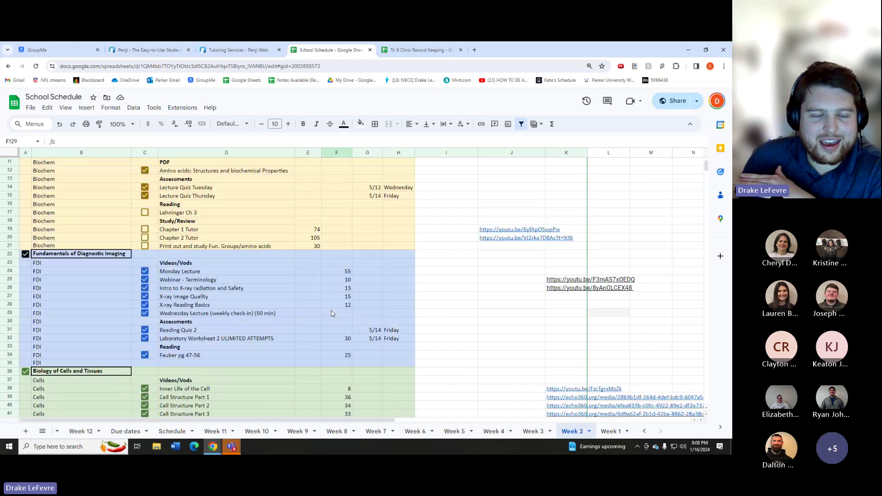
pyautogui.scroll(4, 332, 313)
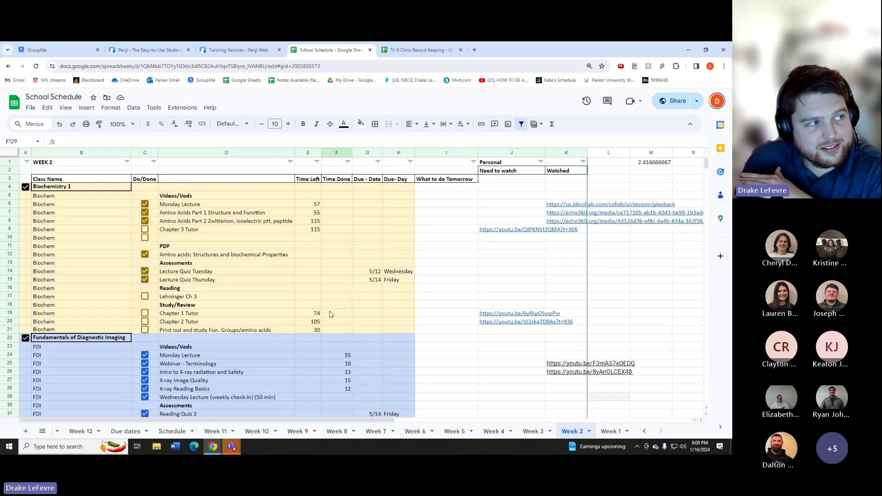
pyautogui.click(331, 229)
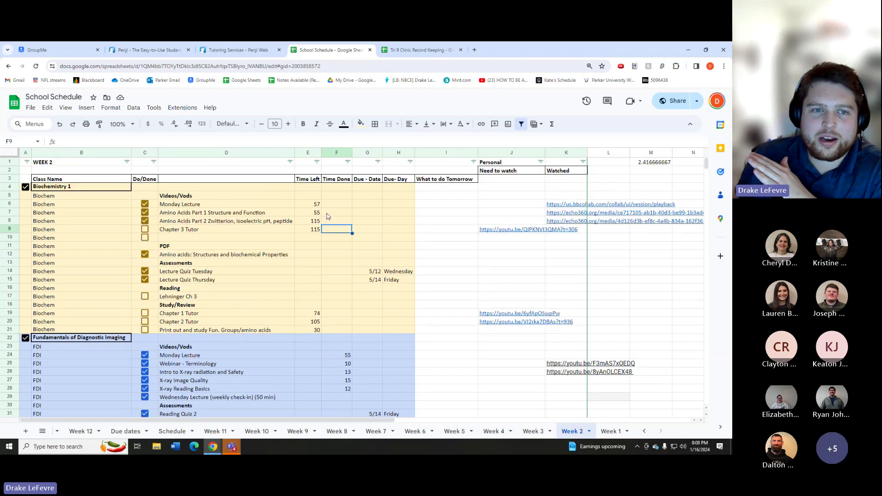
pyautogui.moveTo(316, 208); pyautogui.dragTo(316, 229)
pyautogui.click(337, 220)
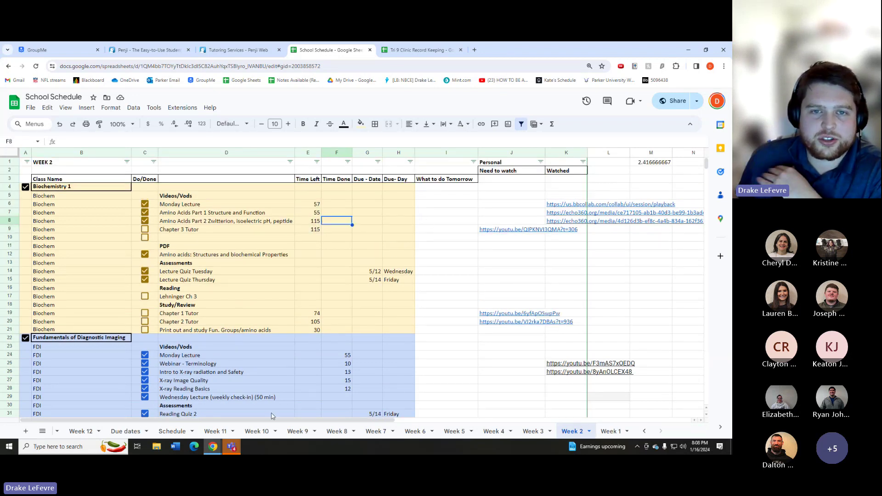
pyautogui.click(452, 196)
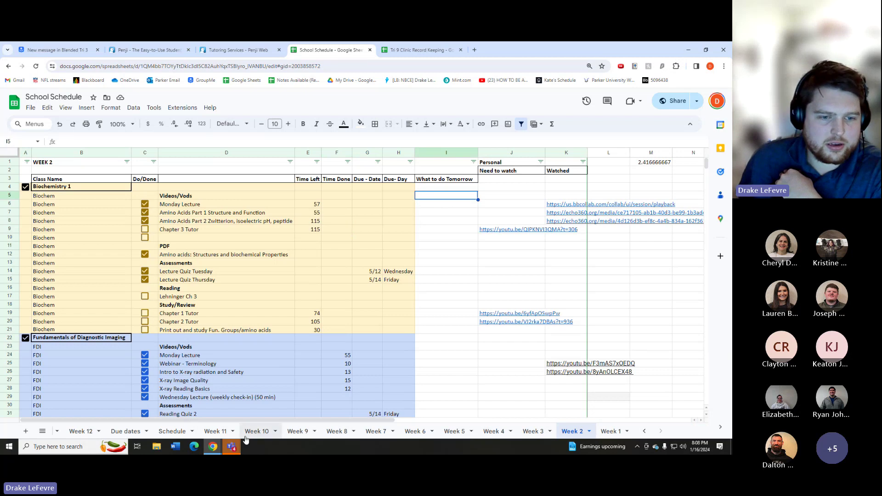
# View the Week 9 sheet and look through its Biochemistry, FDI and Biology of Cells and Tissues sections
pyautogui.click(297, 432)
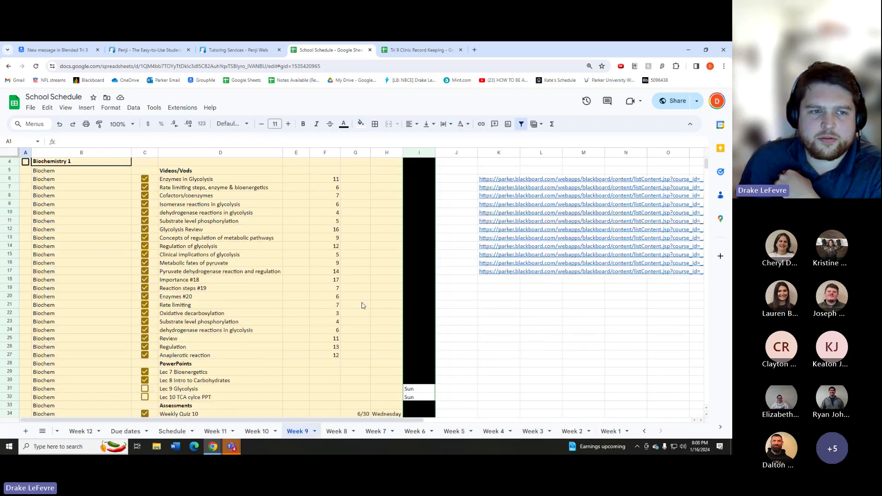
pyautogui.scroll(-2, 349, 278)
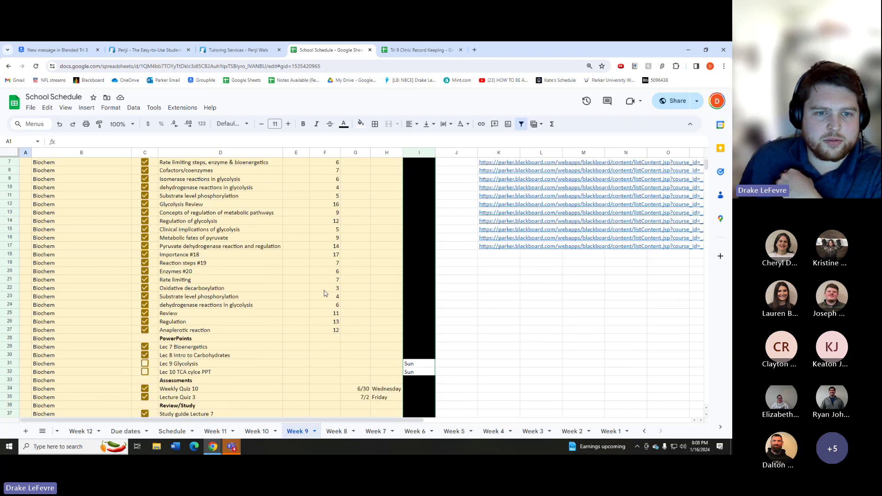
pyautogui.scroll(-4, 321, 305)
pyautogui.scroll(-10, 300, 257)
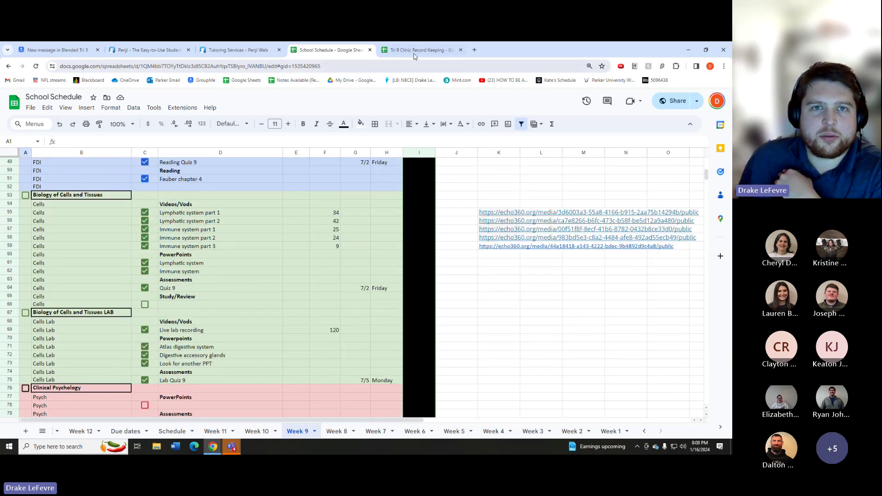
# Switch to the Tri 9 Clinic Record Keeping spreadsheet and point out Clinical Development II's Videos/Vods rows on the Set-Up sheet
pyautogui.click(474, 50)
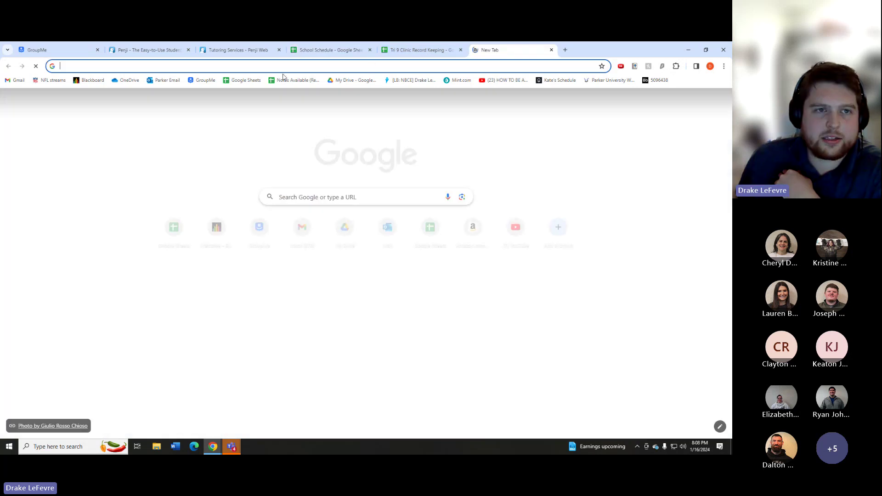
pyautogui.hotkey('ctrl', 'w')
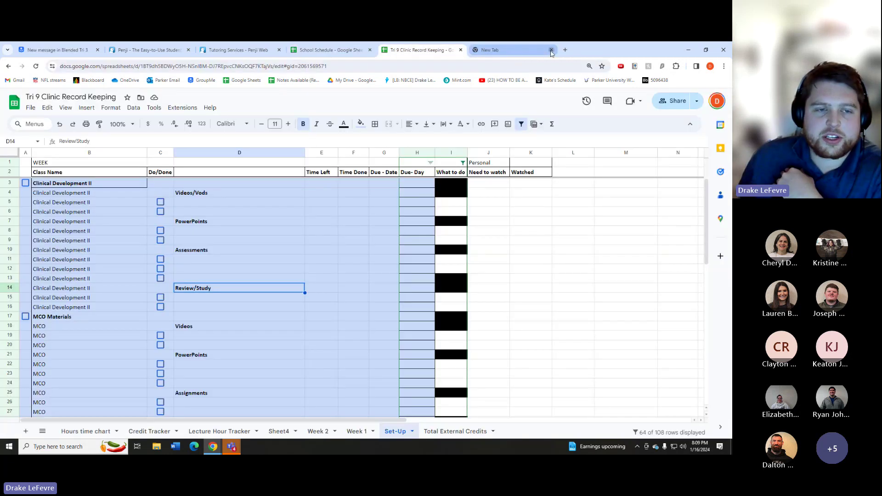
pyautogui.click(231, 193)
pyautogui.hotkey('ctrl', 'Down')
pyautogui.hotkey('ctrl', 'Down')
pyautogui.hotkey('ctrl', 'Down')
pyautogui.click(223, 210)
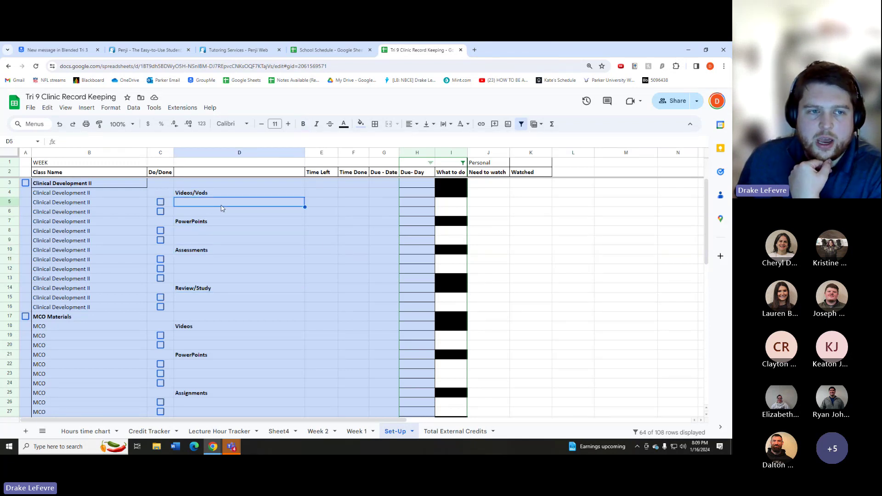
pyautogui.click(245, 202)
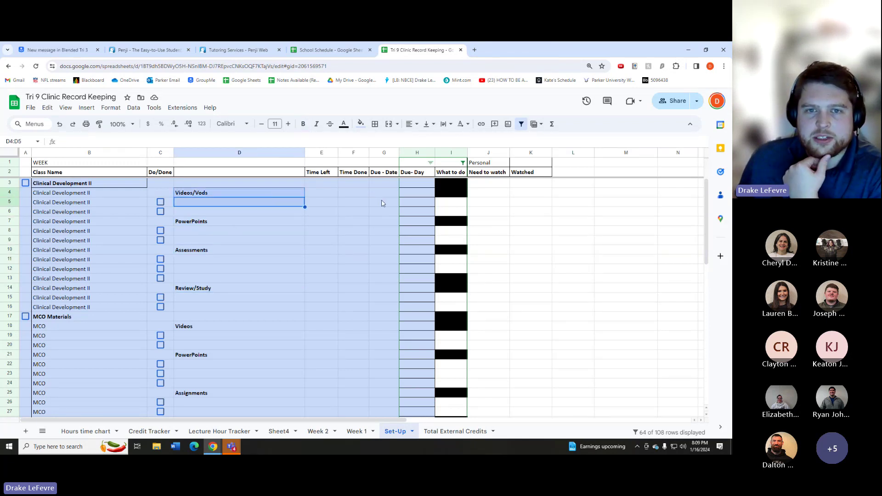
# Enter M and T in the What to do column for Clinical Development II's two Videos/Vods rows
pyautogui.click(457, 202)
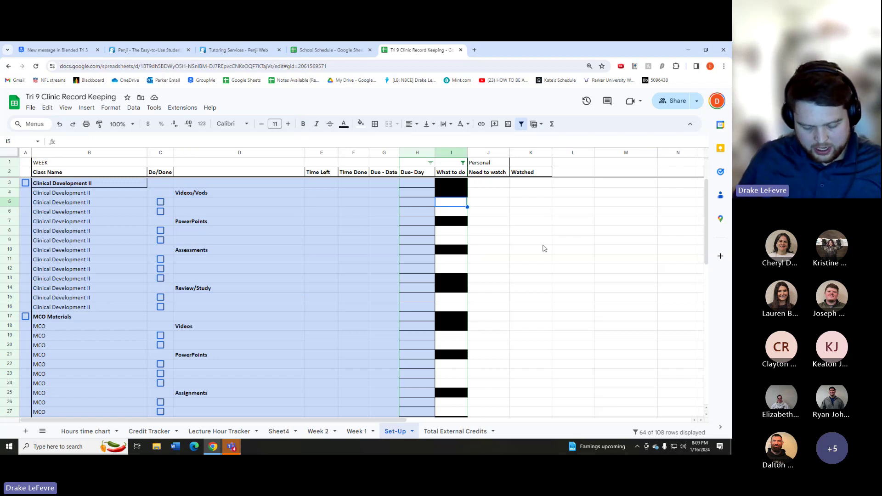
pyautogui.write('M')
pyautogui.press('Return')
pyautogui.write('T')
pyautogui.press('Return')
pyautogui.press('Down')
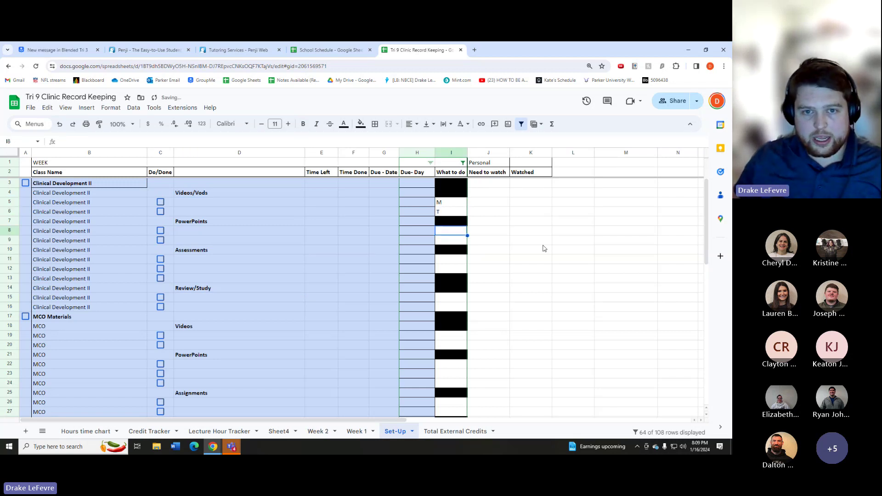
# Enter W and Th in the What to do column for Clinical Development II's two PowerPoints rows
pyautogui.write('W')
pyautogui.press('Return')
pyautogui.write('Th')
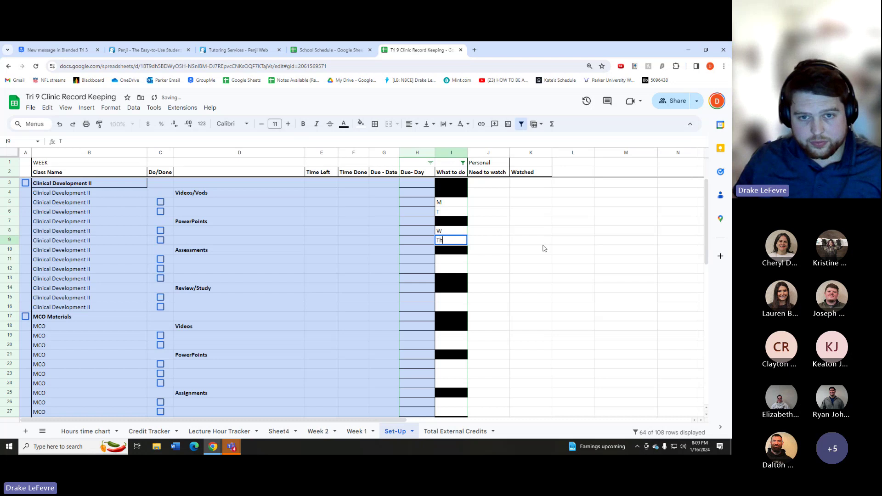
pyautogui.press('Up')
# Enter F and S in the What to do column for Clinical Development II's first two Assessments rows and Sun for its first Review/Study row
pyautogui.press('Down')
pyautogui.press('Down')
pyautogui.press('Down')
pyautogui.write('F')
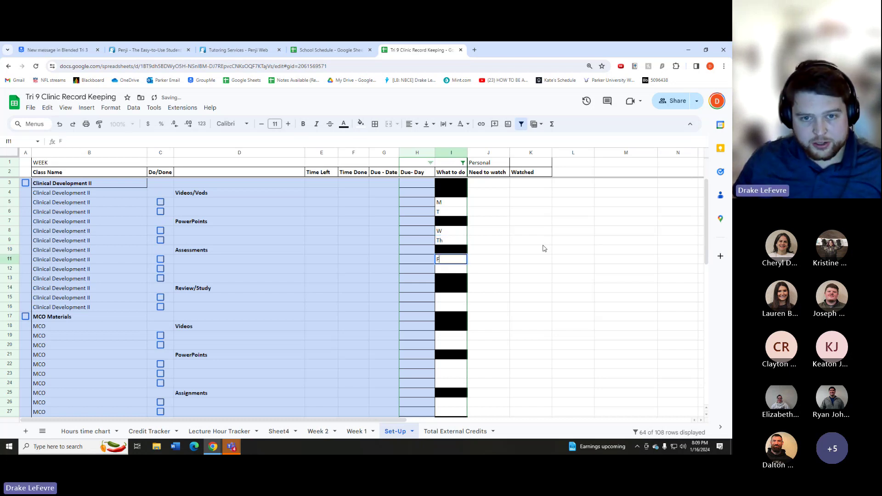
pyautogui.press('Return')
pyautogui.write('S')
pyautogui.press('Return')
pyautogui.press('Down')
pyautogui.press('Down')
pyautogui.write('Sun')
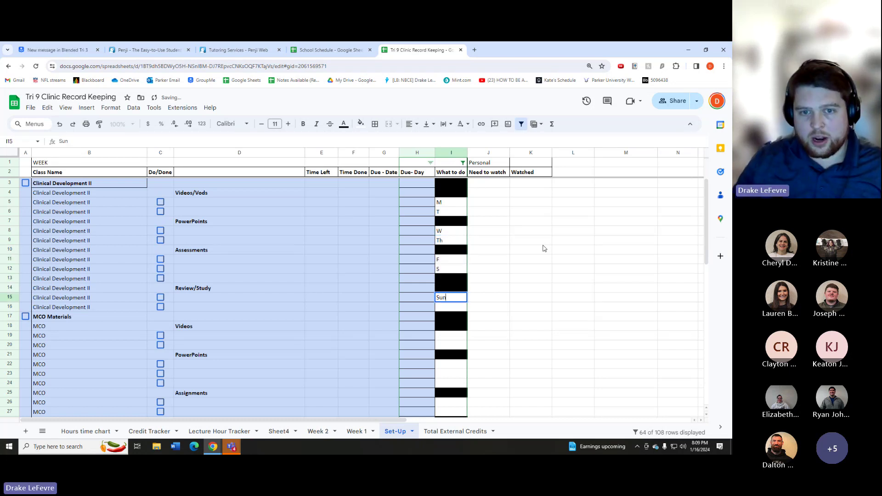
pyautogui.press('Return')
pyautogui.press('Up')
pyautogui.press('Left')
pyautogui.press('Left')
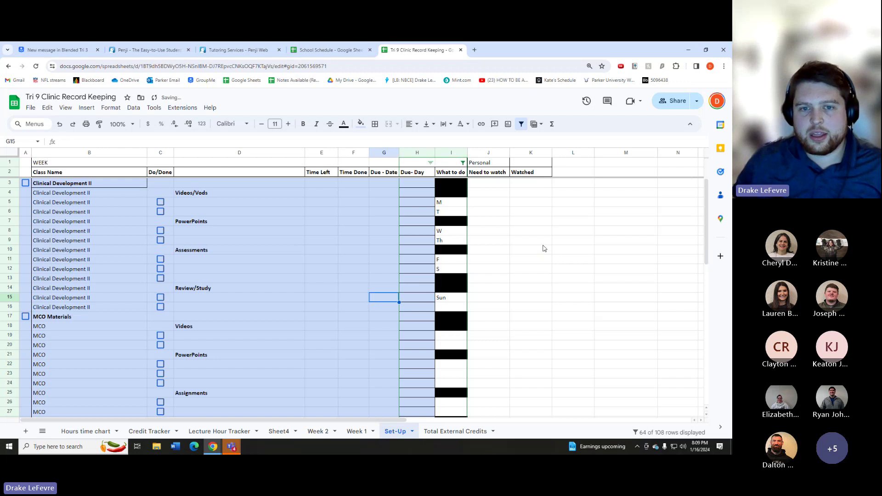
# Clear all the day entries in Clinical Development II's What to do column, from the Review/Study row up to the first Videos/Vods row
pyautogui.press('Right')
pyautogui.press('Right')
pyautogui.press('Delete')
pyautogui.press('Up')
pyautogui.press('Up')
pyautogui.press('Up')
pyautogui.press('Delete')
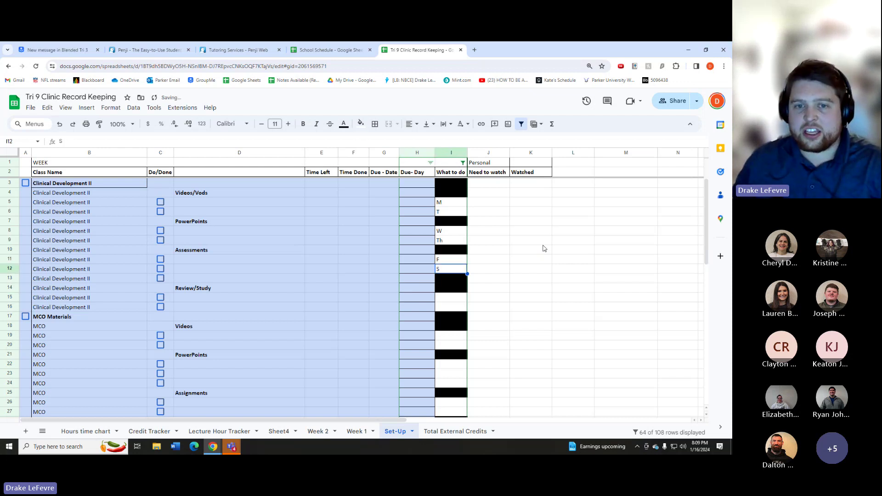
pyautogui.press('Up')
pyautogui.press('Delete')
pyautogui.press('Up')
pyautogui.press('Up')
pyautogui.press('Delete')
pyautogui.press('Up')
pyautogui.press('Delete')
pyautogui.press('Up')
pyautogui.press('Up')
pyautogui.press('Delete')
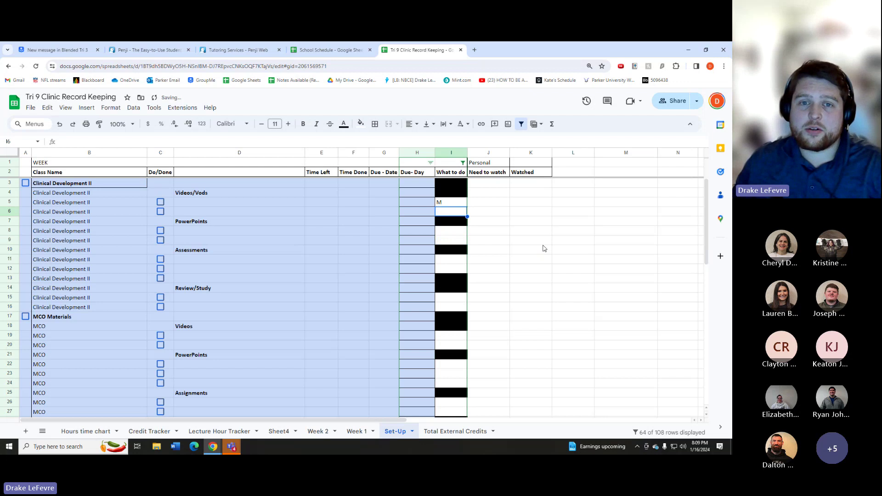
pyautogui.press('Up')
pyautogui.press('Delete')
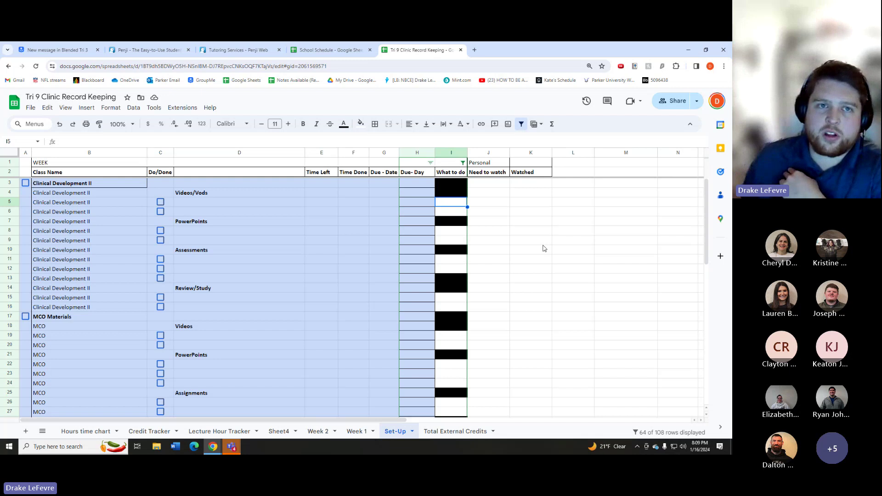
# Open the Set up sheet of the School Schedule spreadsheet and copy the spreadsheet's sharing link
pyautogui.click(329, 50)
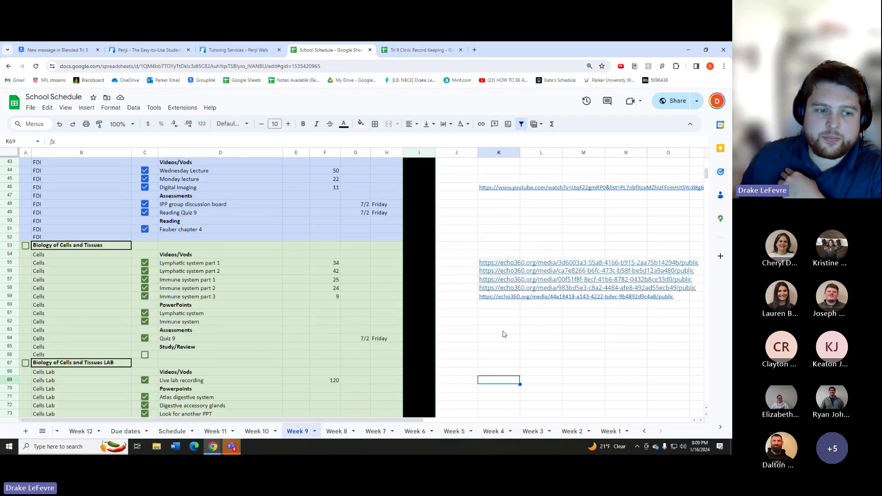
pyautogui.scroll(10, 504, 334)
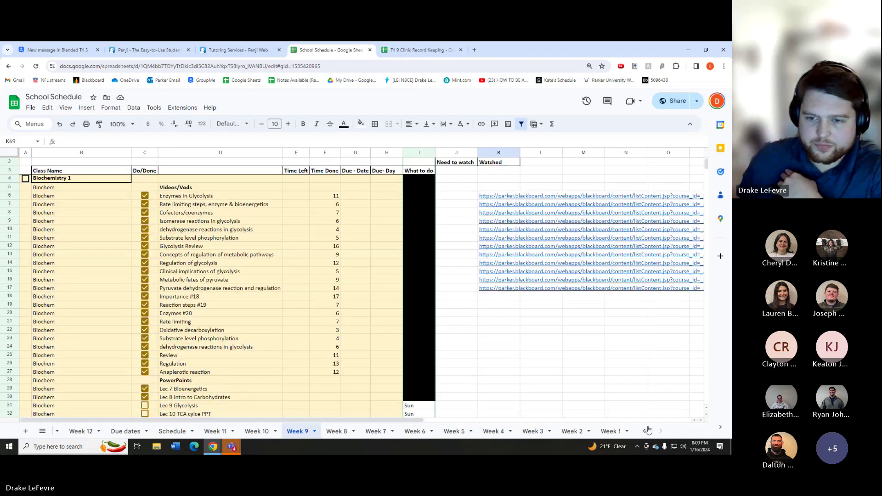
pyautogui.click(646, 431)
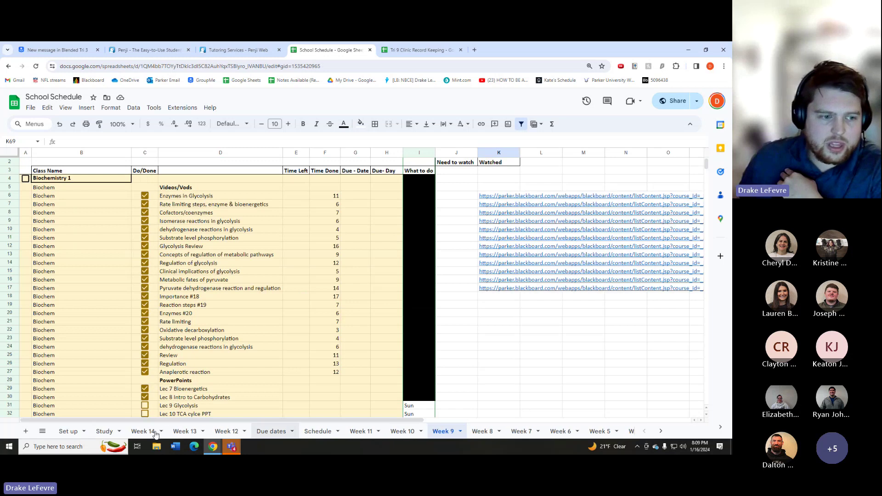
pyautogui.click(67, 431)
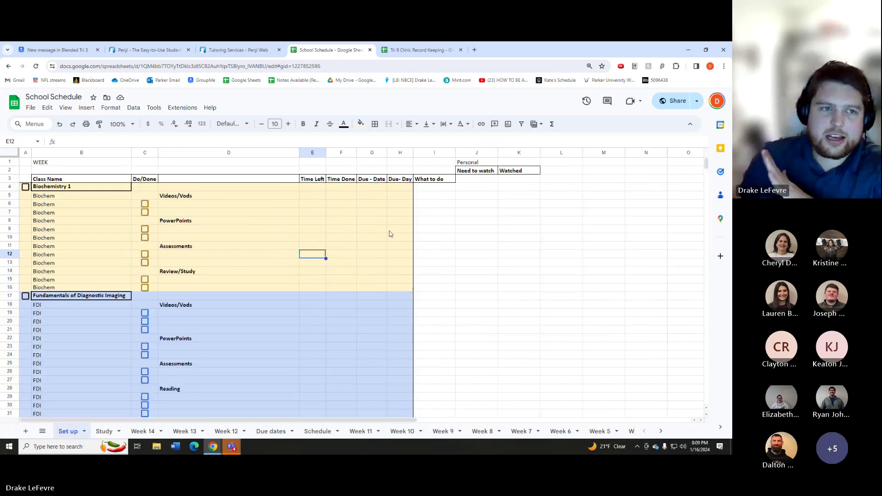
pyautogui.click(695, 104)
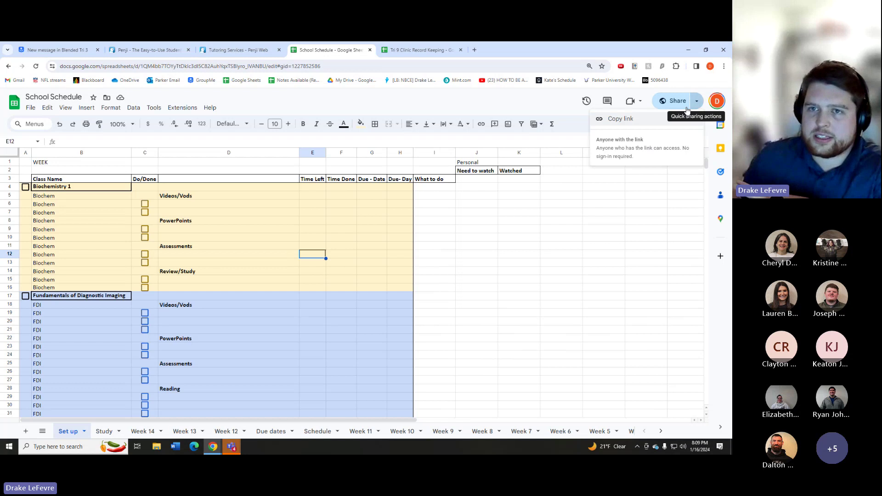
pyautogui.click(620, 118)
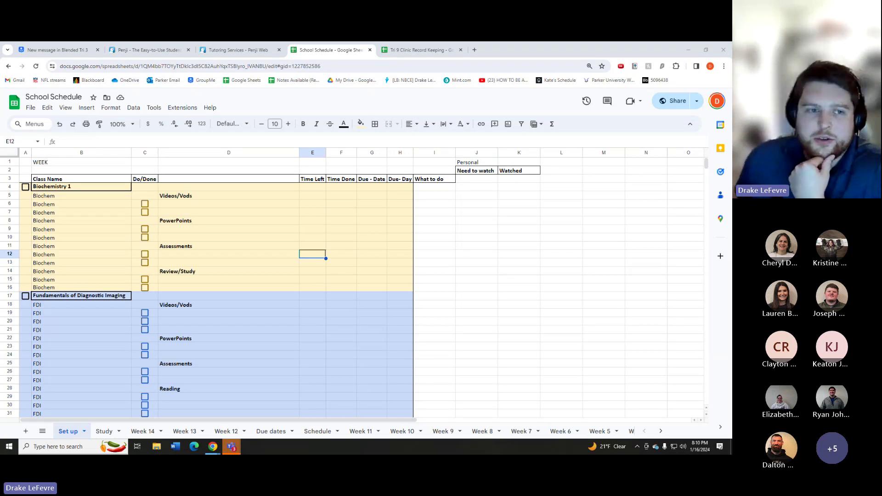
pyautogui.press('Up')
pyautogui.press('Up')
pyautogui.press('Up')
pyautogui.press('Up')
pyautogui.press('Right')
pyautogui.press('Right')
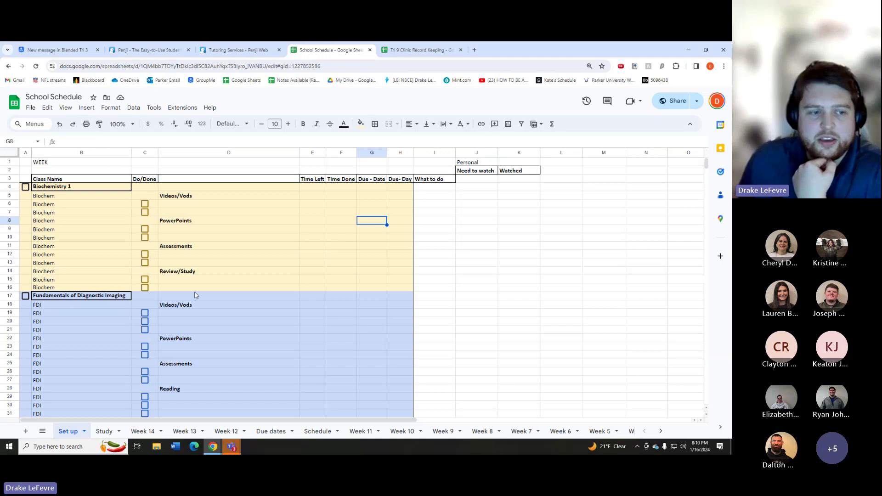
# Show the options for copying the Set up sheet to a new or existing spreadsheet, without making a copy
pyautogui.click(84, 431)
pyautogui.moveTo(91, 314)
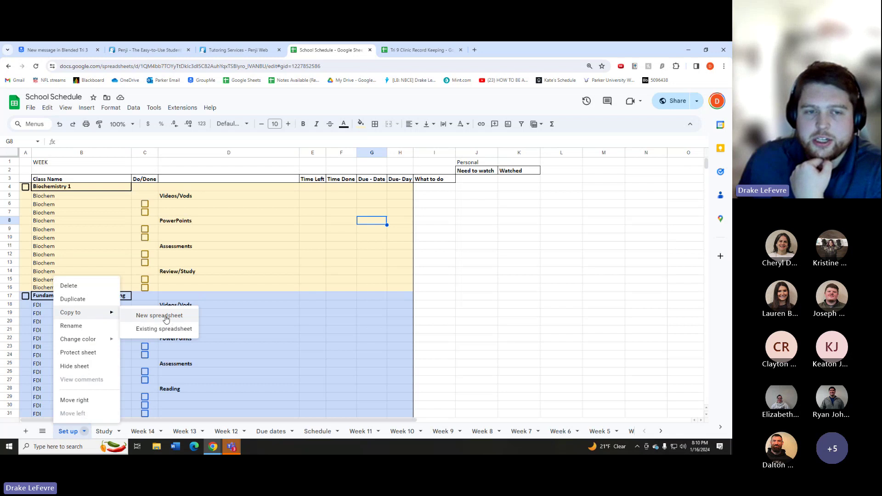
pyautogui.click(381, 273)
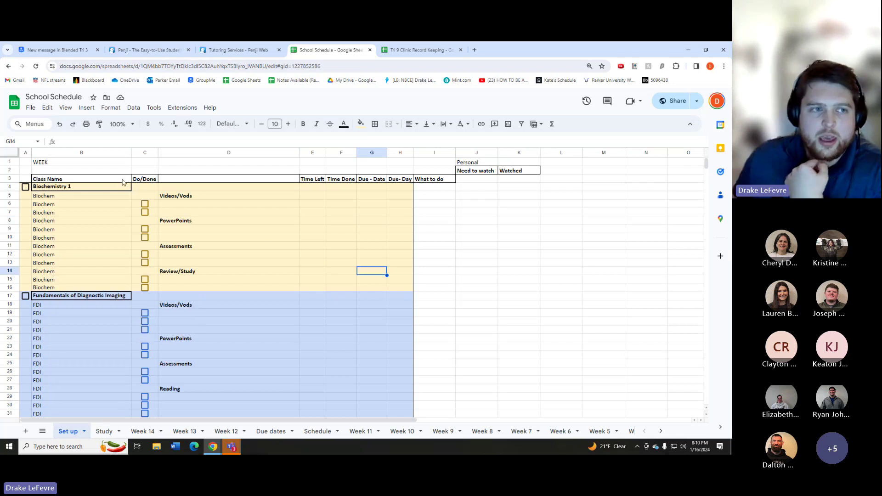
# Check the School Schedule spreadsheet's sharing settings for people with access and general access, leaving them as they are
pyautogui.click(667, 101)
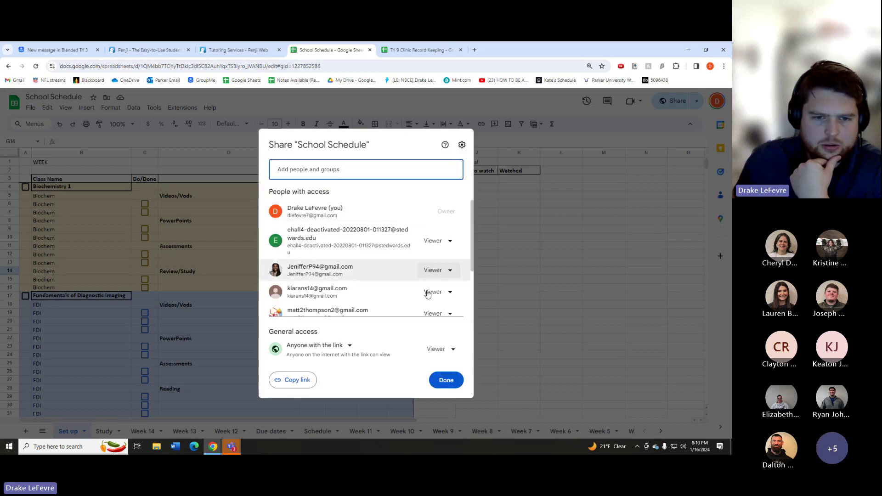
pyautogui.click(448, 379)
pyautogui.click(561, 321)
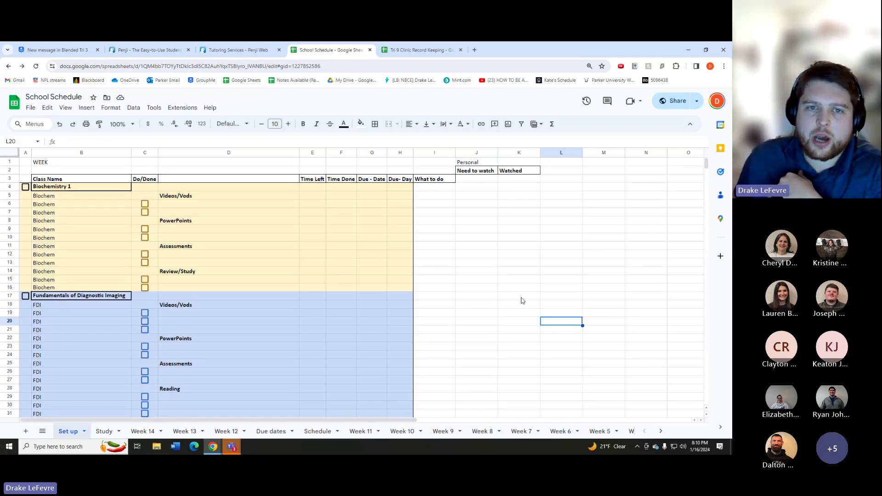
pyautogui.click(518, 232)
pyautogui.moveTo(313, 263); pyautogui.dragTo(256, 221)
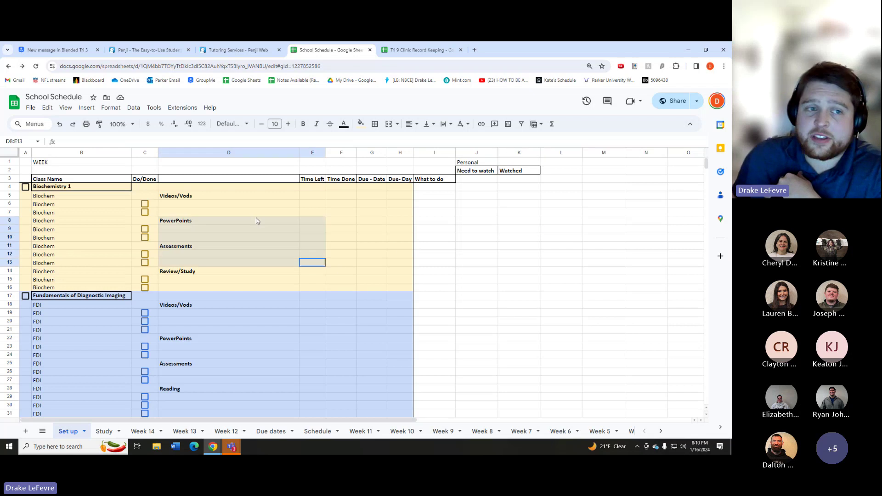
pyautogui.click(507, 239)
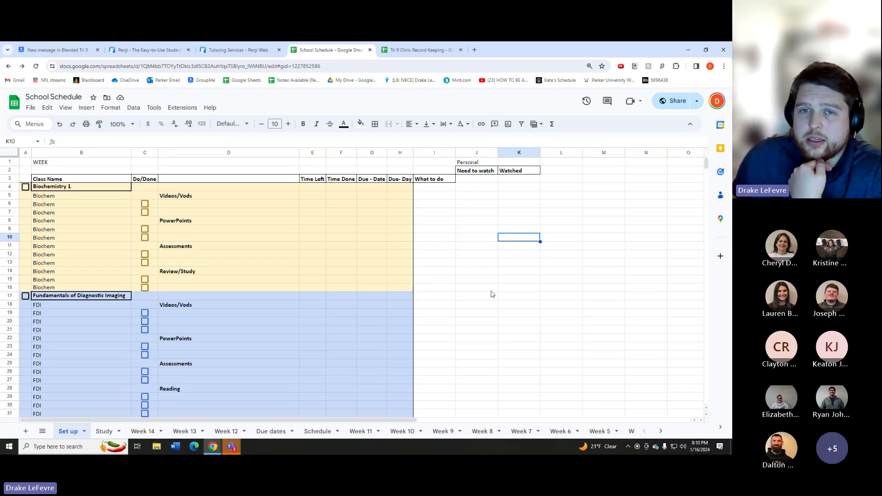
pyautogui.click(495, 205)
pyautogui.click(532, 205)
pyautogui.click(570, 207)
pyautogui.click(641, 204)
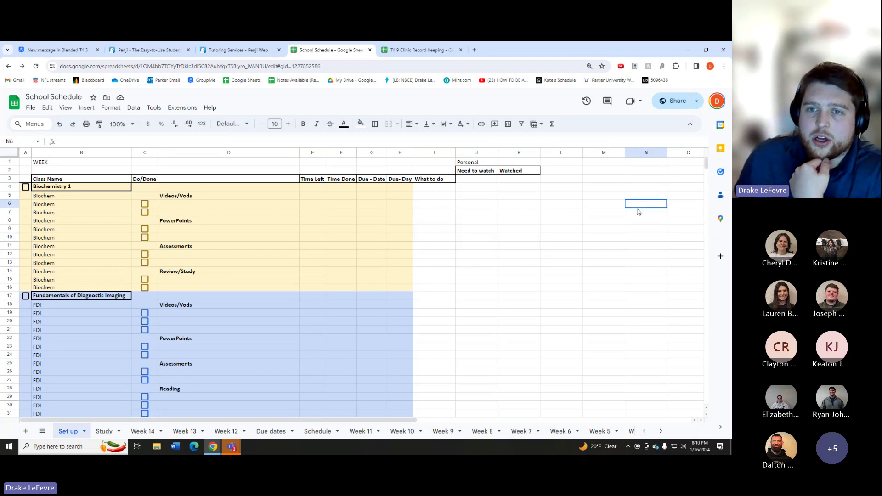
pyautogui.click(641, 230)
pyautogui.click(606, 230)
pyautogui.click(579, 222)
pyautogui.click(569, 215)
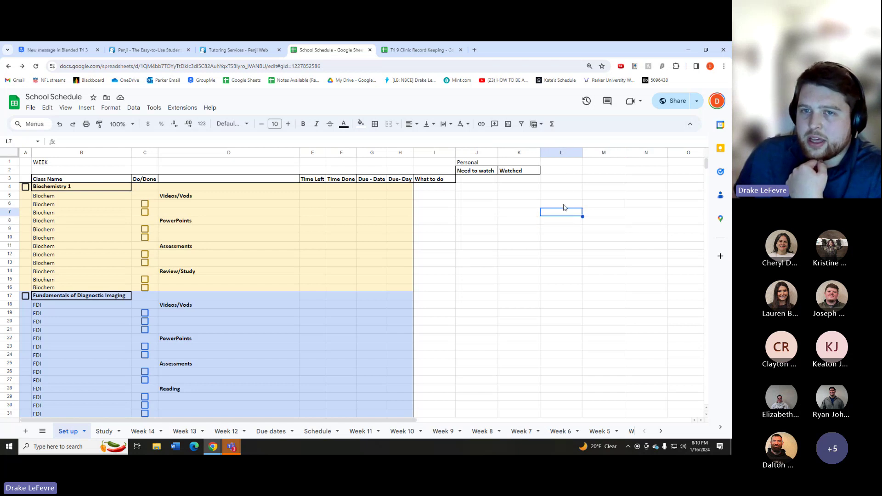
pyautogui.click(563, 173)
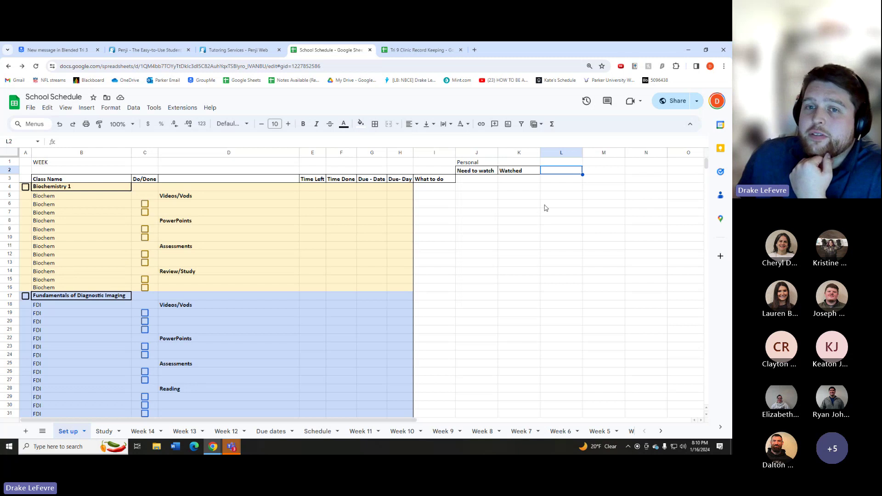
pyautogui.click(565, 179)
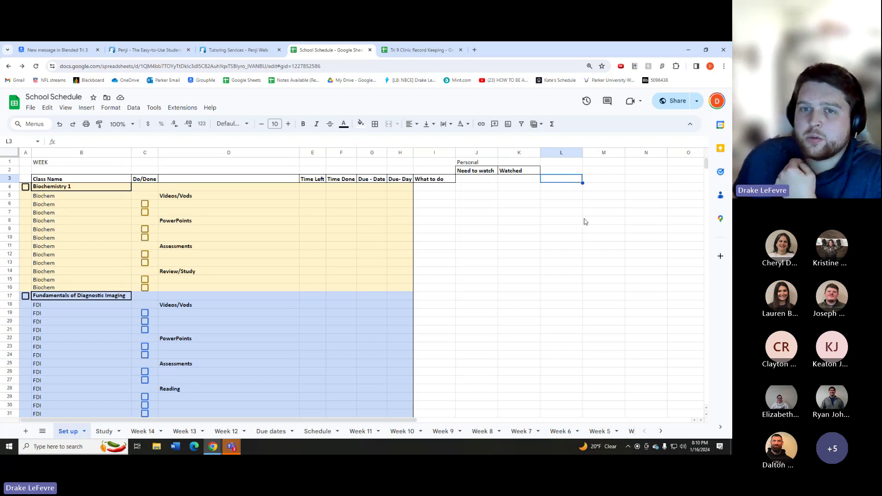
pyautogui.click(564, 188)
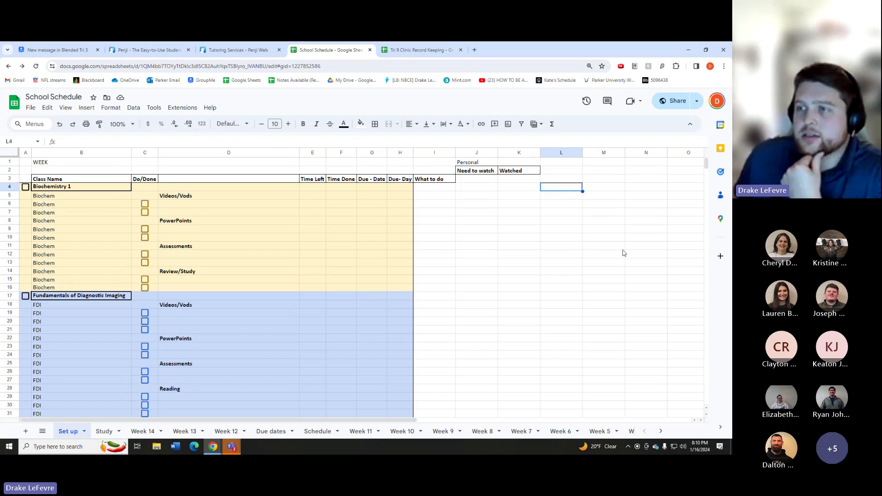
pyautogui.click(610, 190)
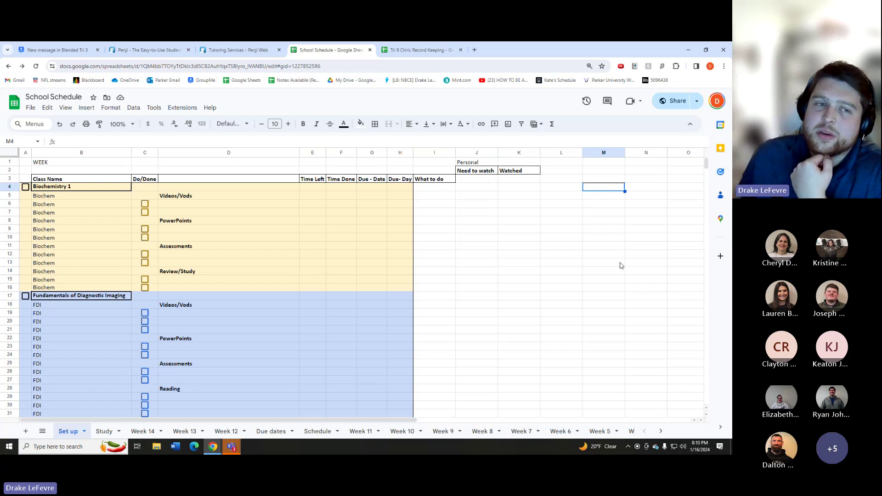
pyautogui.click(590, 224)
pyautogui.click(614, 239)
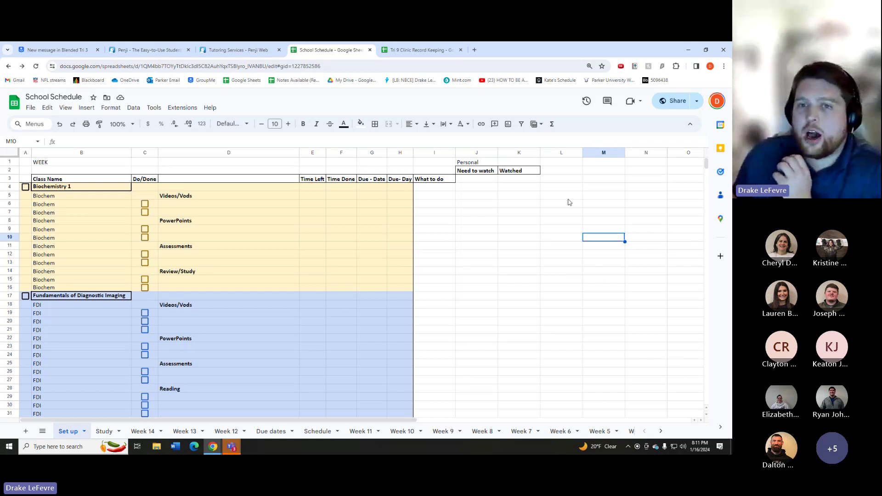
pyautogui.click(562, 180)
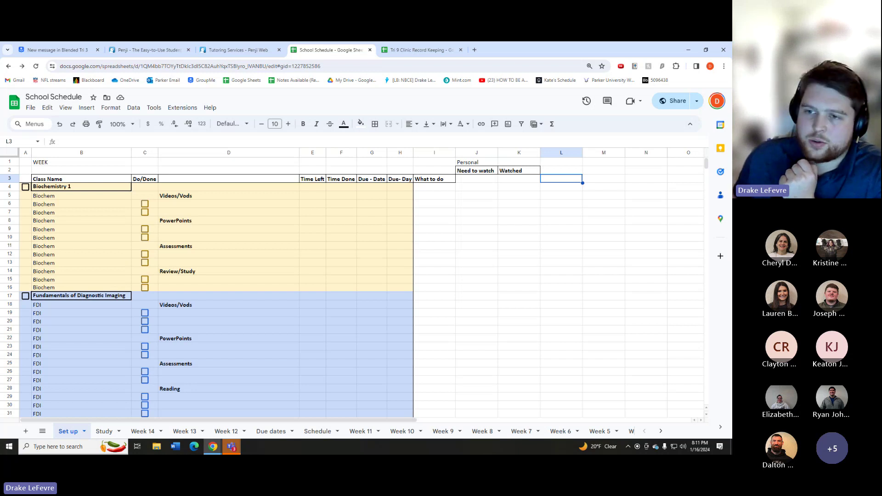
pyautogui.click(604, 204)
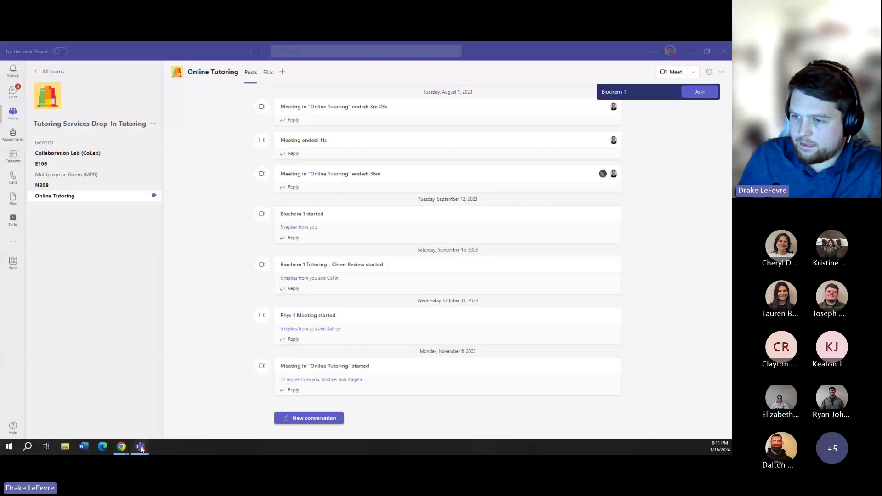
# Switch to the Biochem 1 meeting in Microsoft Teams and try to stop sharing the screen
pyautogui.click(169, 396)
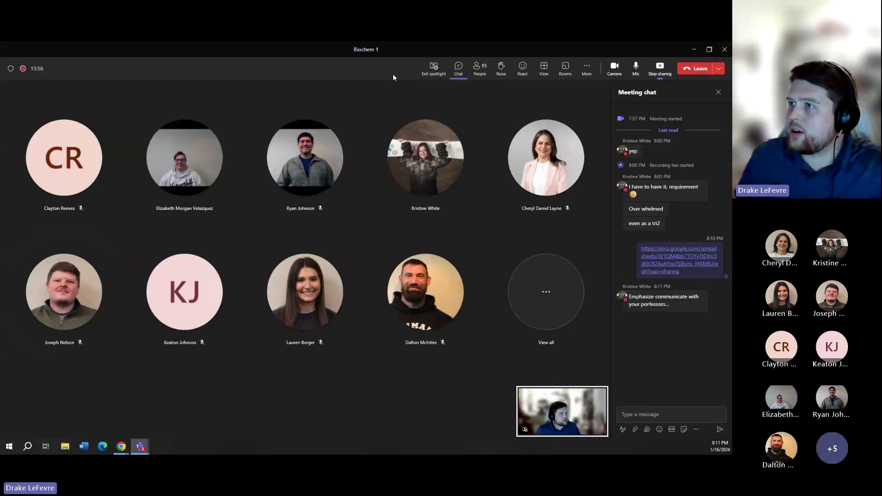
pyautogui.click(661, 68)
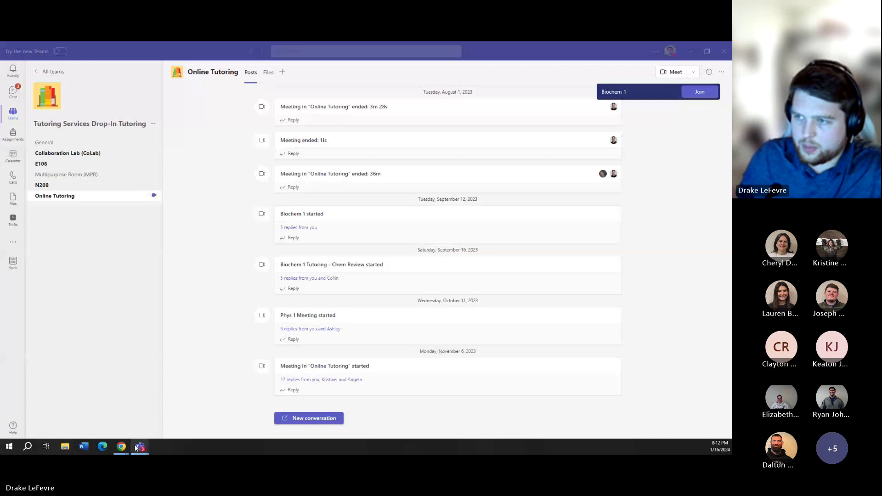
# Return to the Biochem 1 meeting window, hide the meeting chat and show it again
pyautogui.moveTo(136, 448)
pyautogui.click(151, 400)
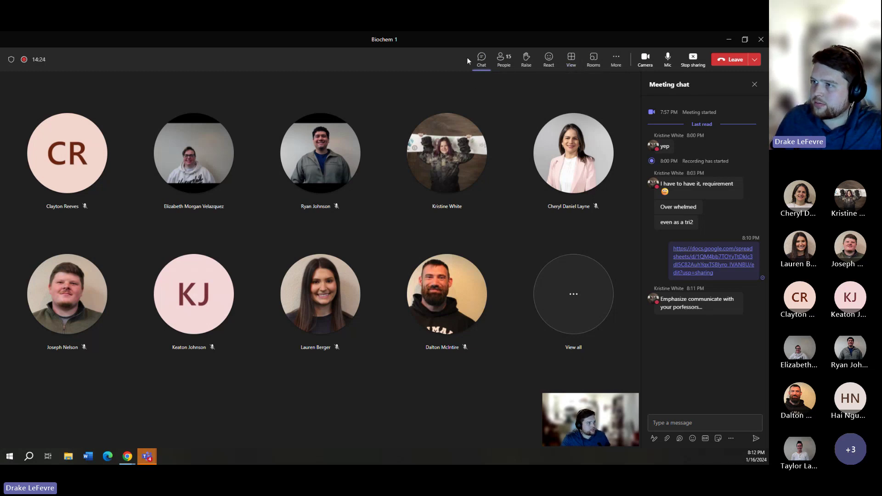
pyautogui.click(482, 59)
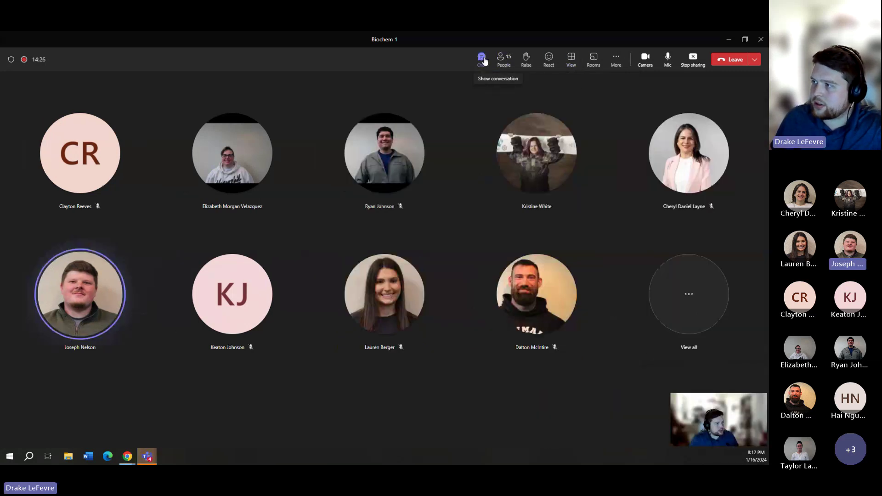
pyautogui.click(483, 60)
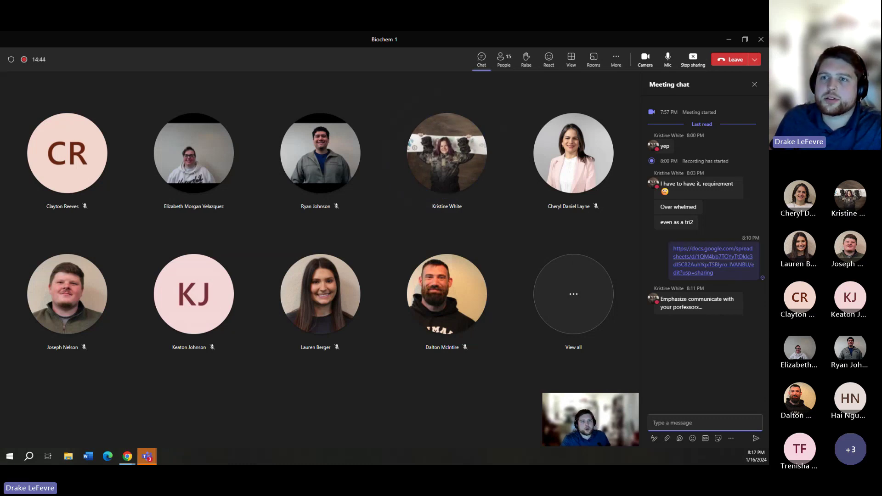
# End the screen share in the Biochem 1 meeting
pyautogui.hotkey('alt', 'Tab')
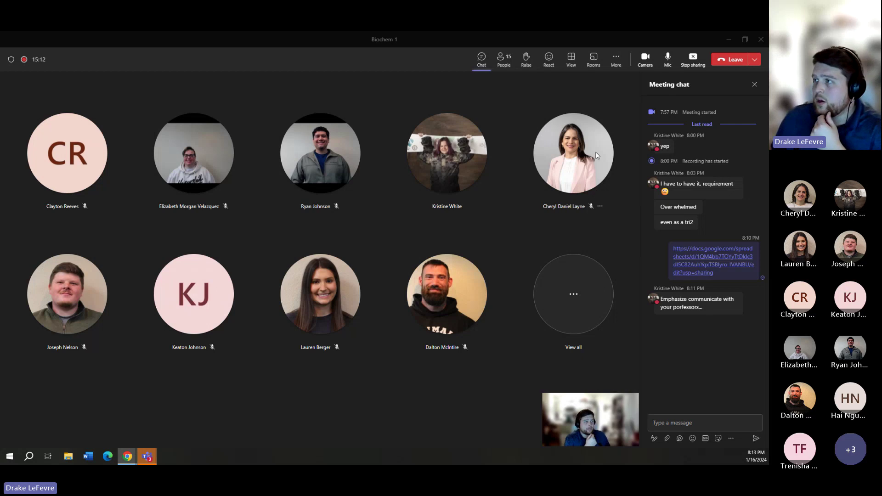
pyautogui.click(693, 60)
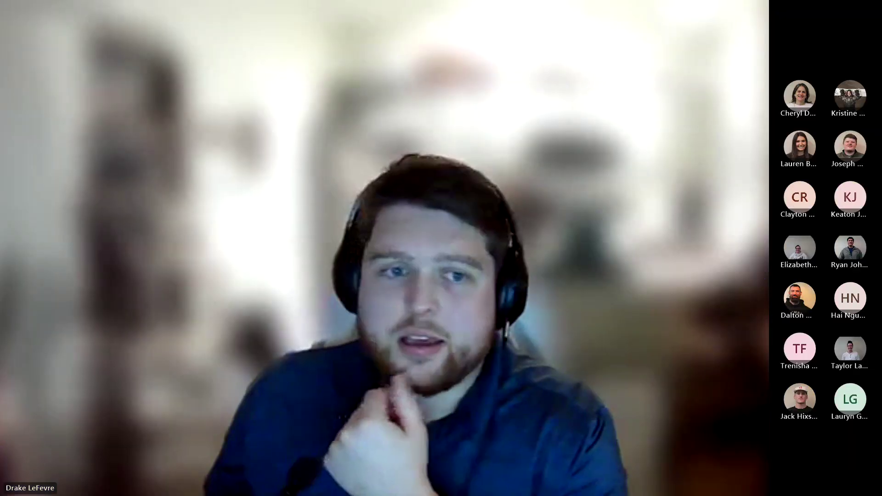